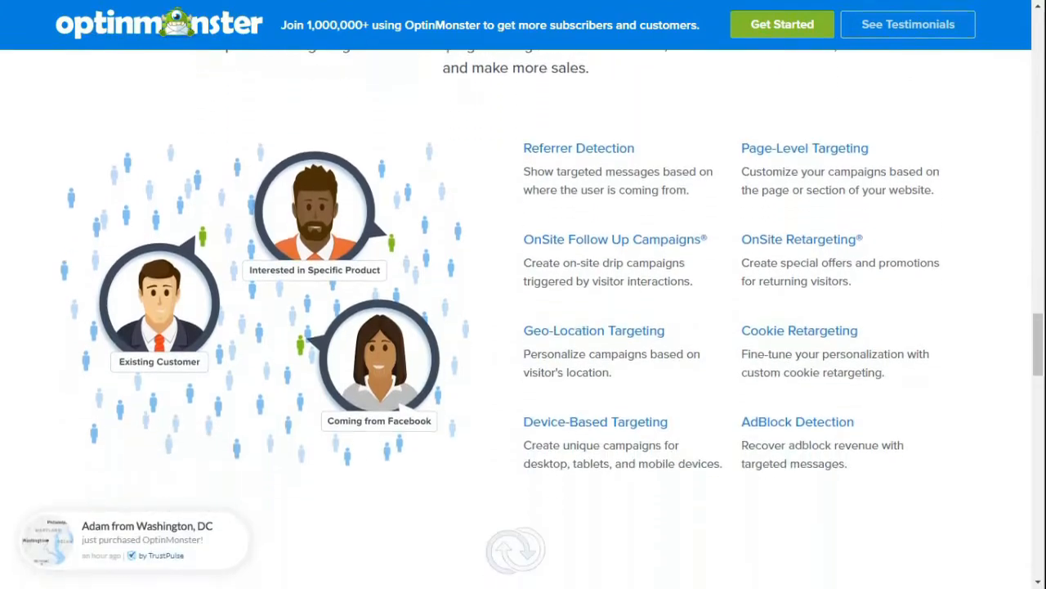
scroll(523, 327, down, 8)
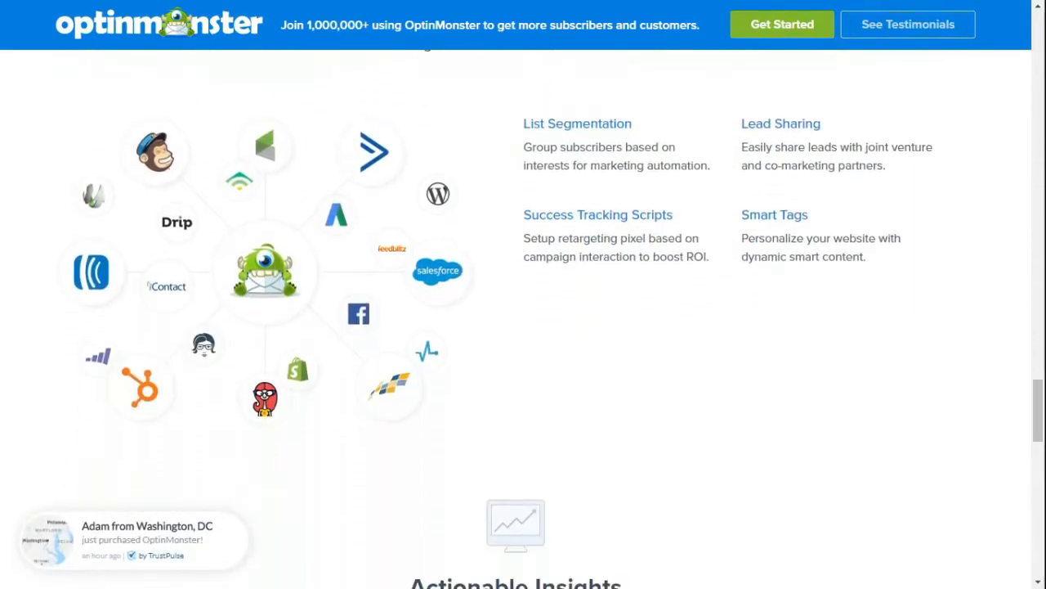
scroll(524, 327, down, 4)
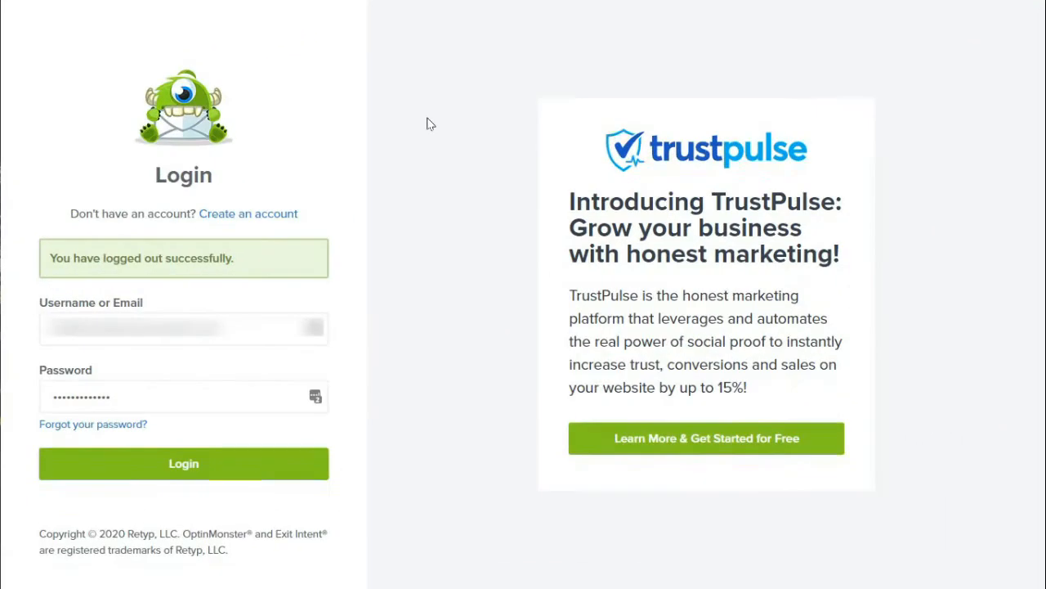
Log in to the OptinMonster account and start creating a new campaign.
click(240, 472)
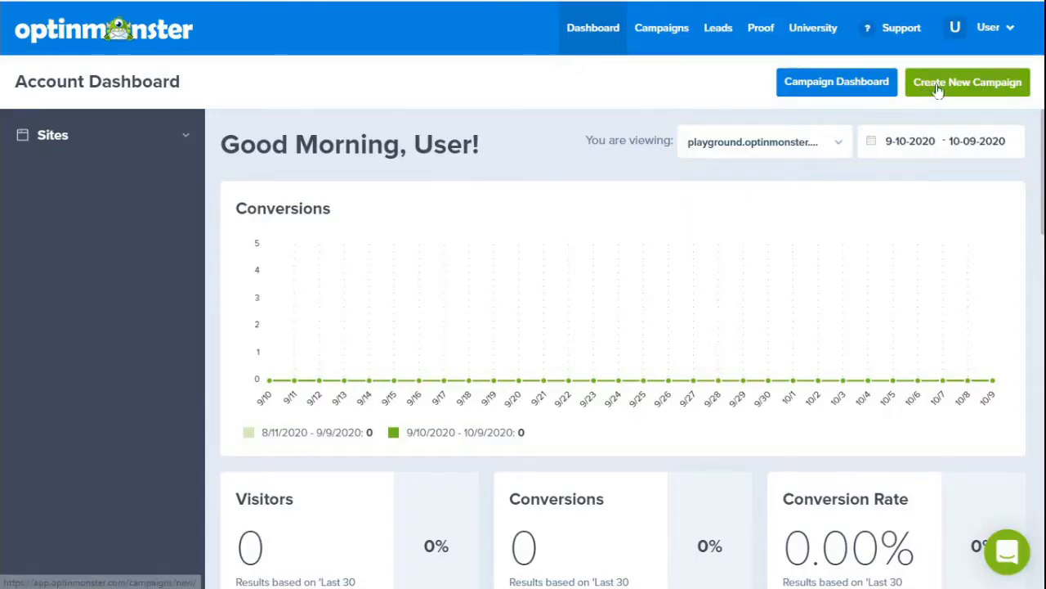
click(936, 87)
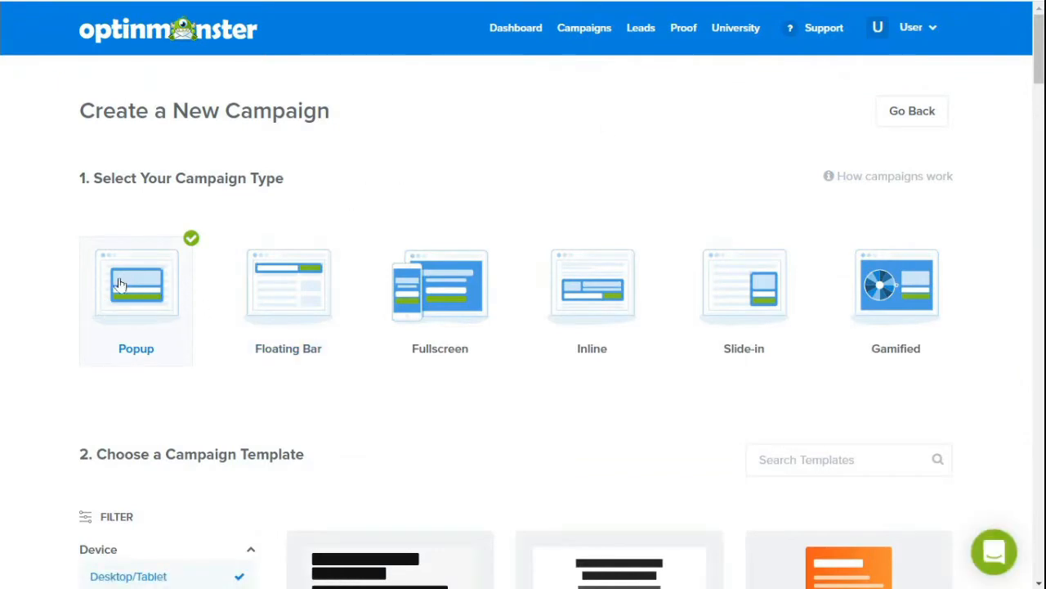
Browse the popup campaign templates and use the Split template.
scroll(118, 284, down, 5)
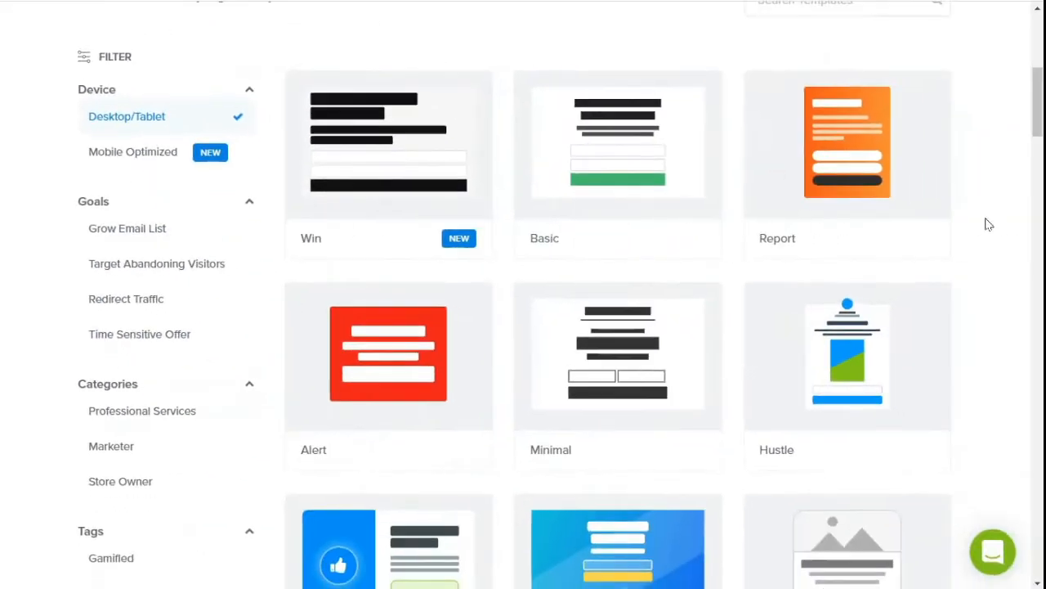
scroll(987, 270, down, 2)
scroll(989, 292, down, 15)
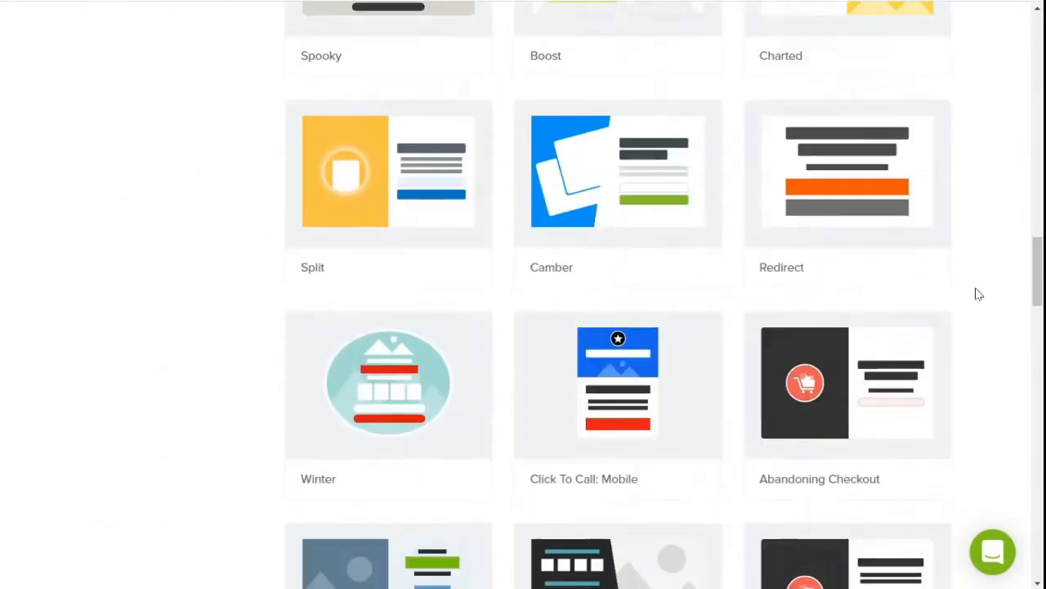
mouse_move(323, 151)
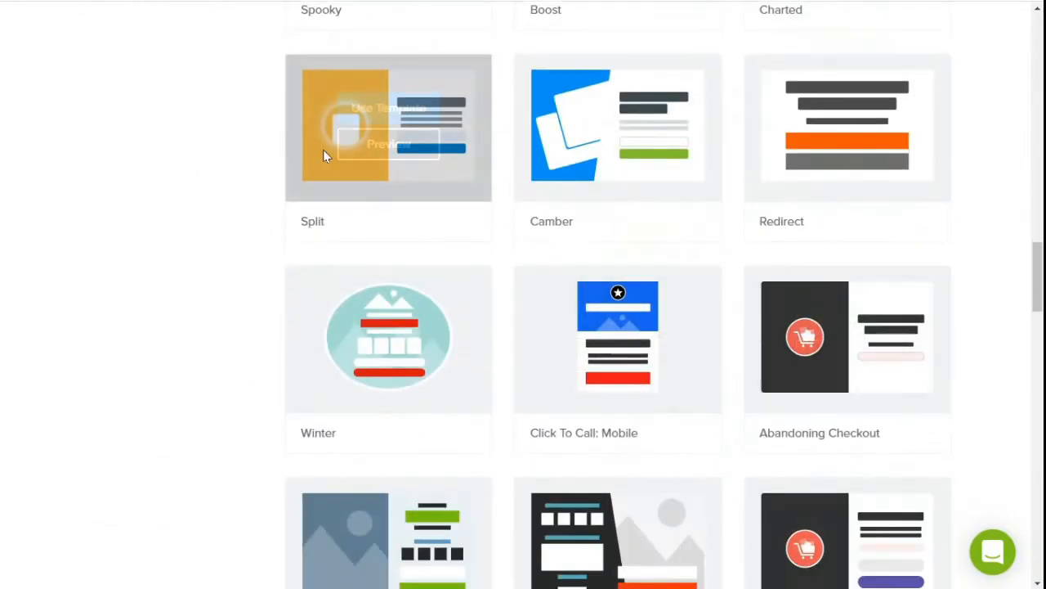
click(383, 110)
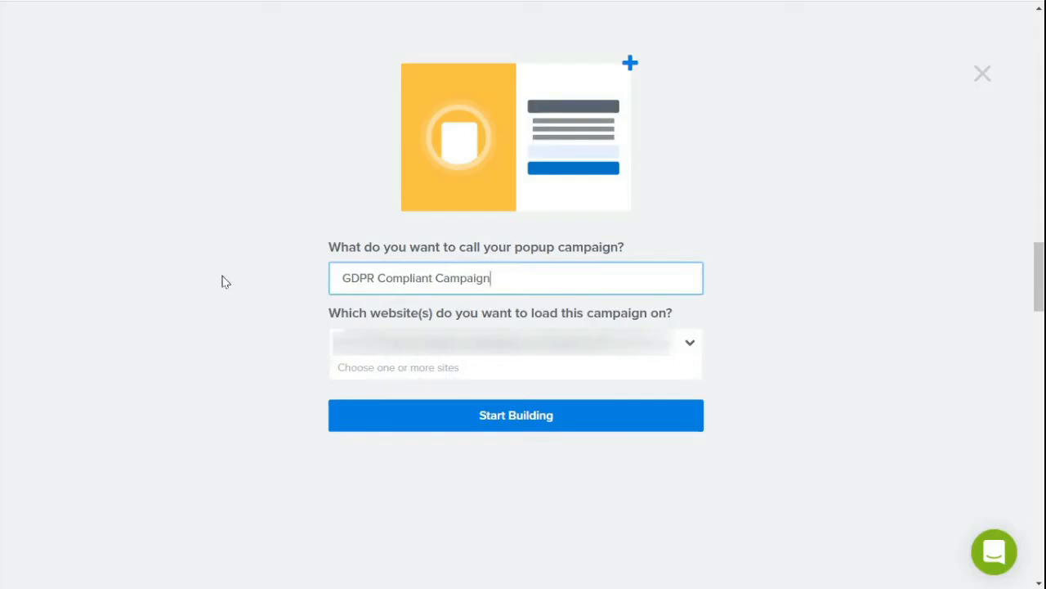
Name the popup campaign "GDPR Compliant Campaign", check its assigned website and start building it.
click(453, 361)
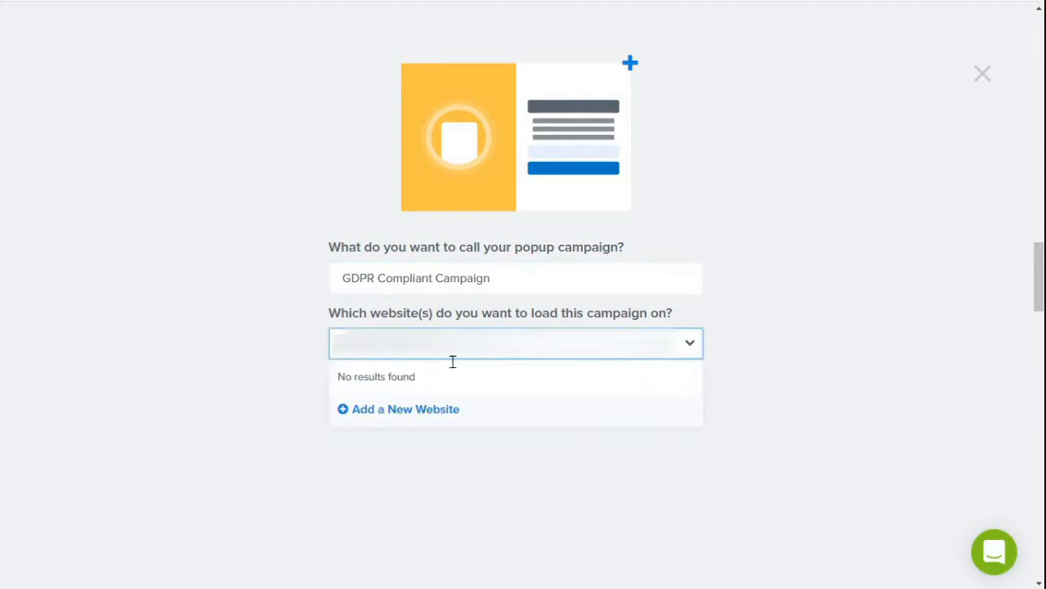
click(285, 360)
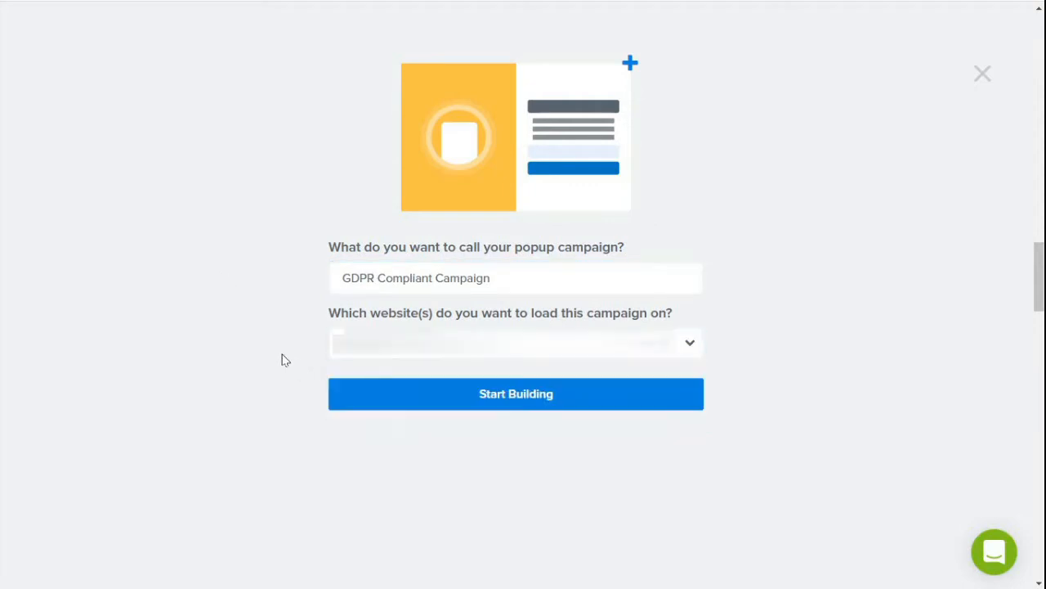
click(485, 406)
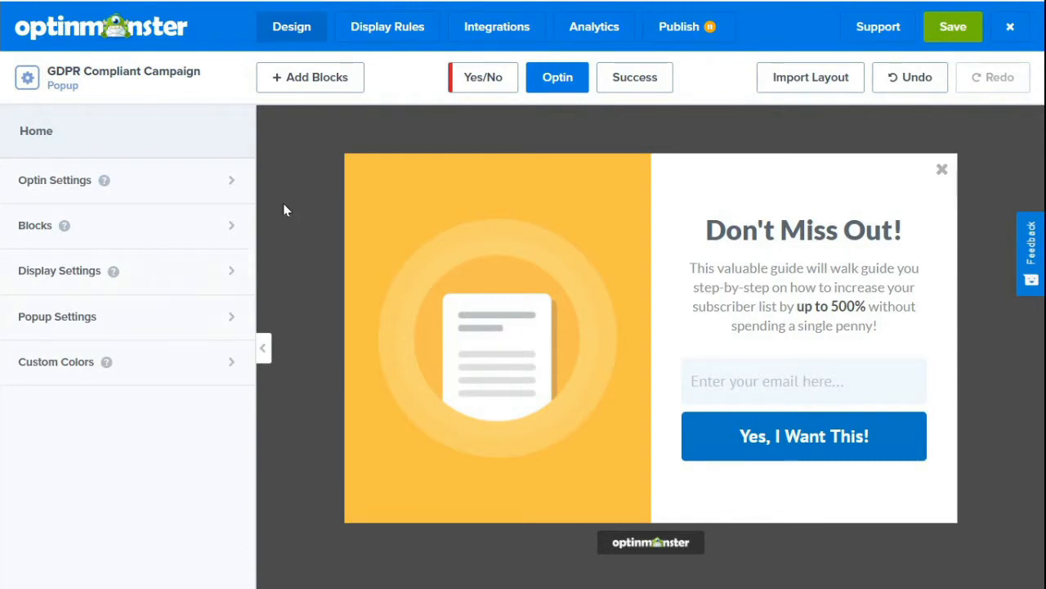
Replace the popup's document image with the uploaded FREE-GUIDE image from the image library.
click(493, 342)
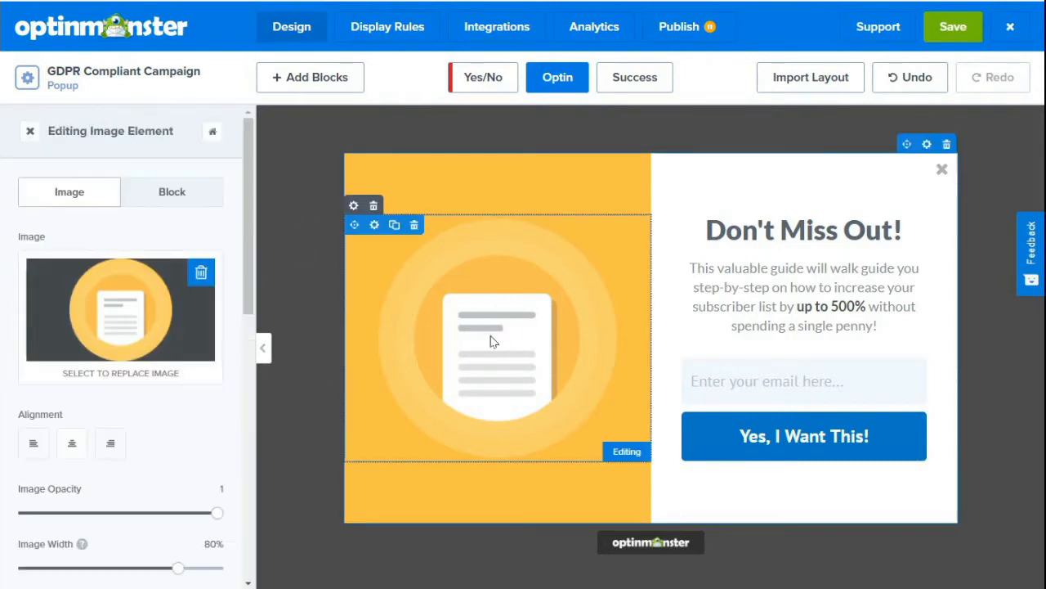
click(115, 299)
mouse_move(284, 262)
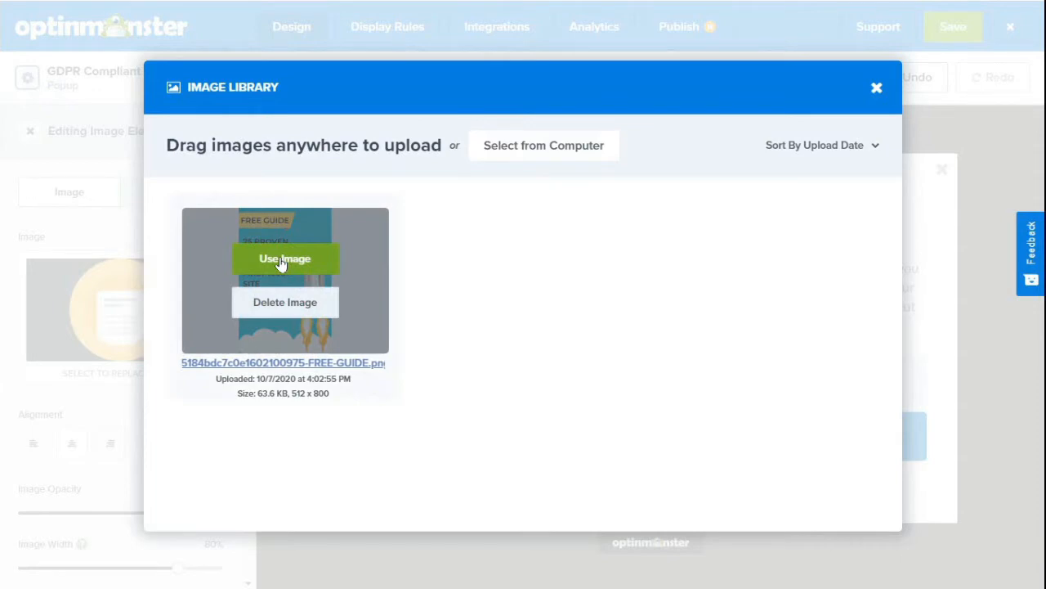
click(283, 260)
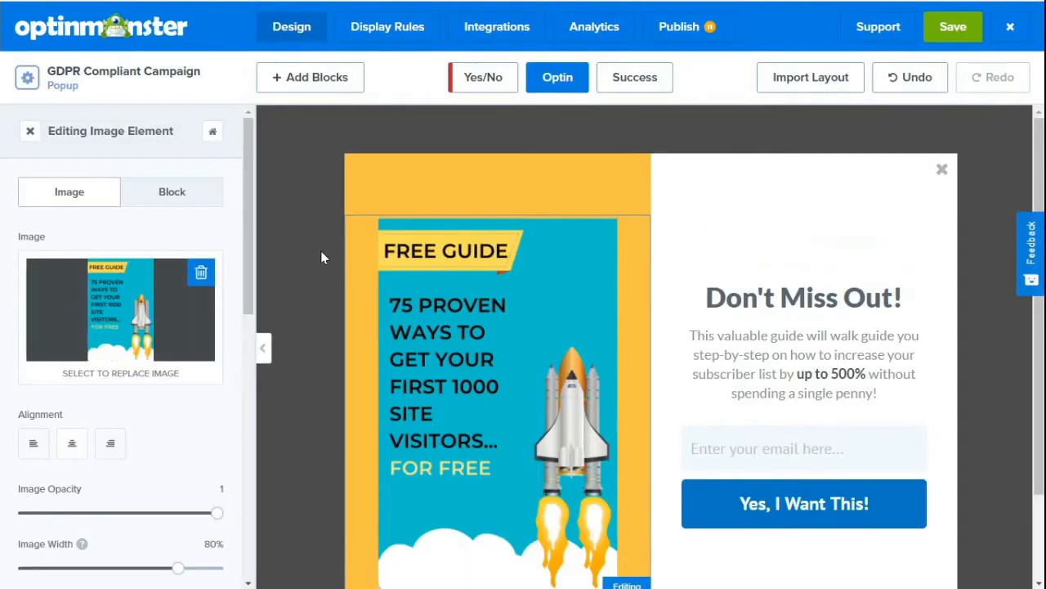
click(29, 134)
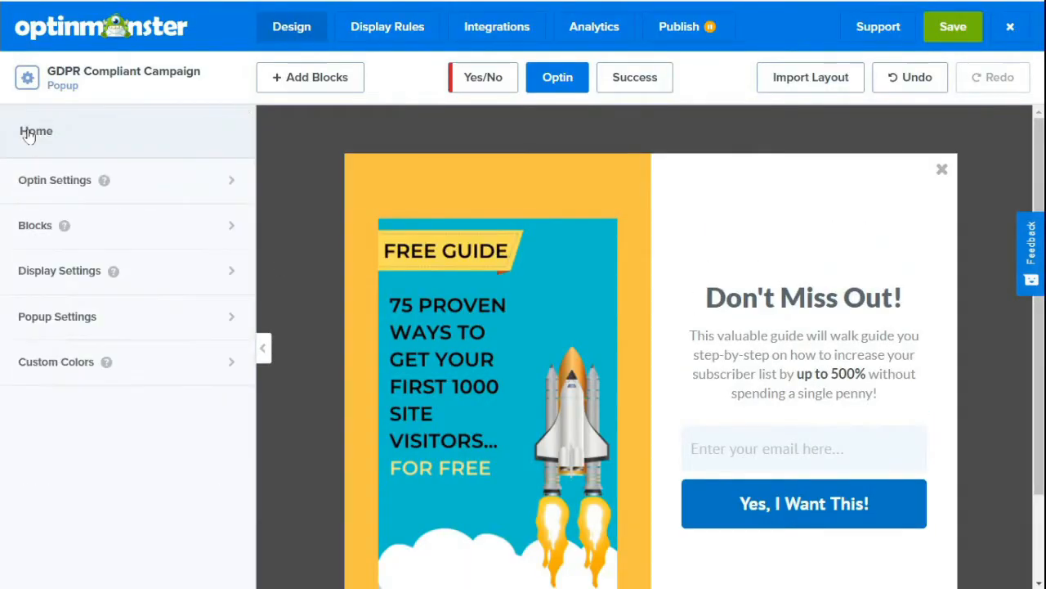
Set the first background color in the optin view styles to white (ffffff).
click(35, 185)
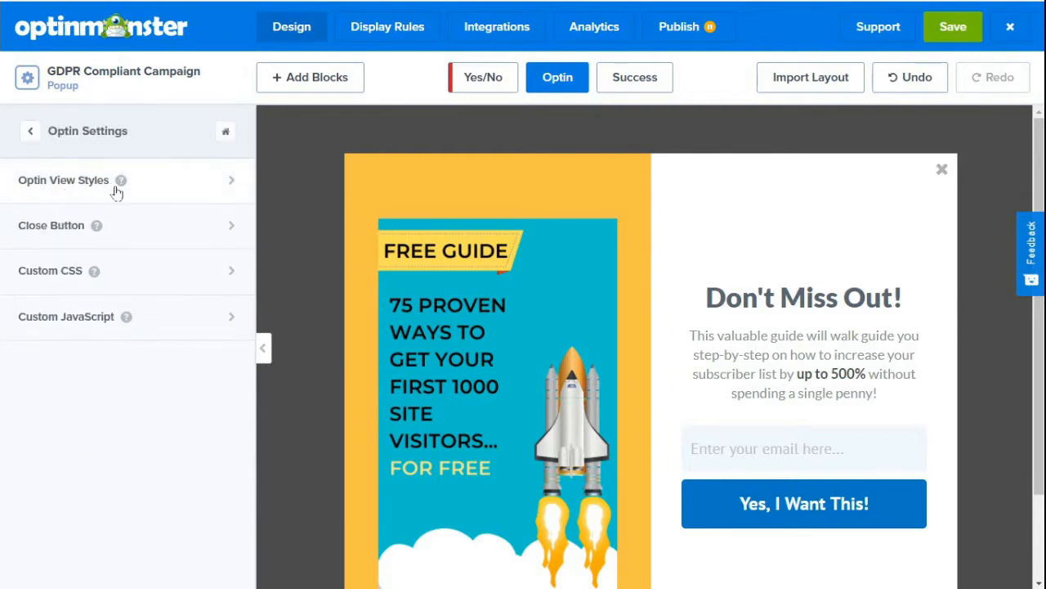
click(87, 186)
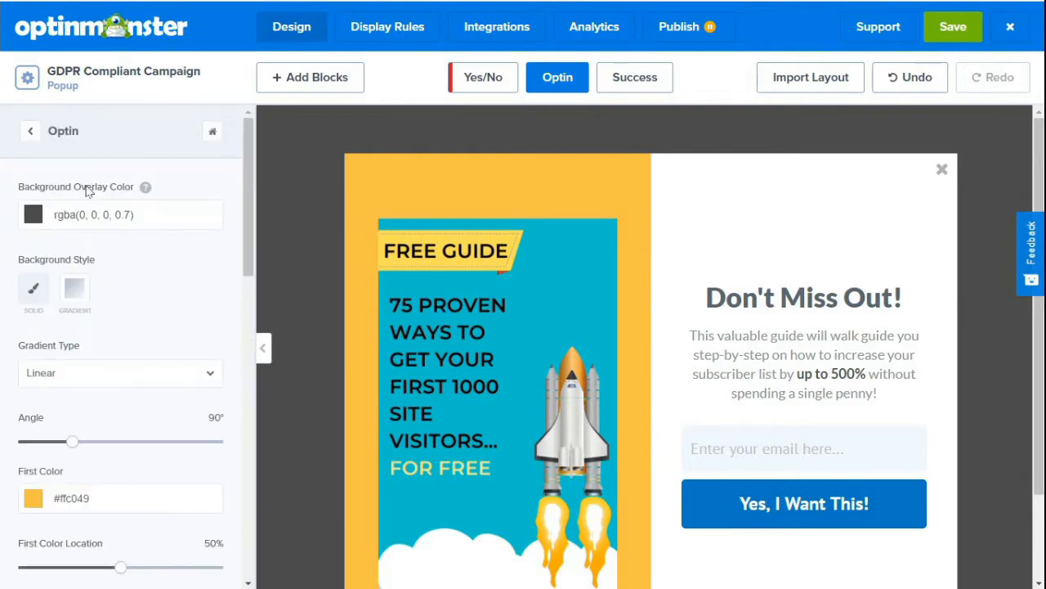
click(34, 496)
scroll(35, 505, down, 3)
scroll(60, 494, up, 1)
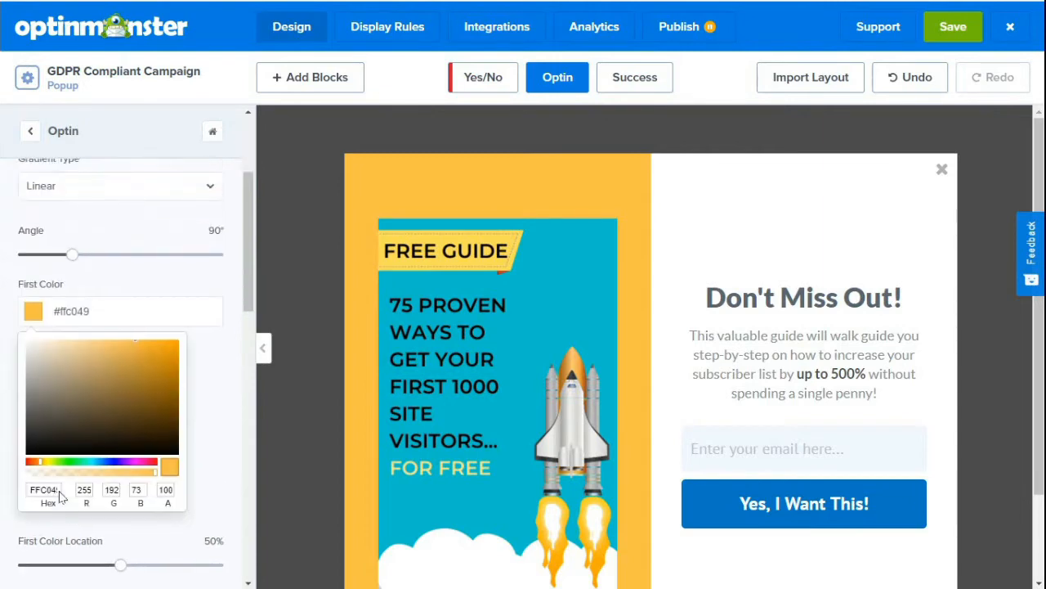
scroll(61, 495, down, 3)
click(37, 236)
key(Delete)
key(Delete)
key(Delete)
key(Delete)
key(Delete)
key(Delete)
text(ffffff)
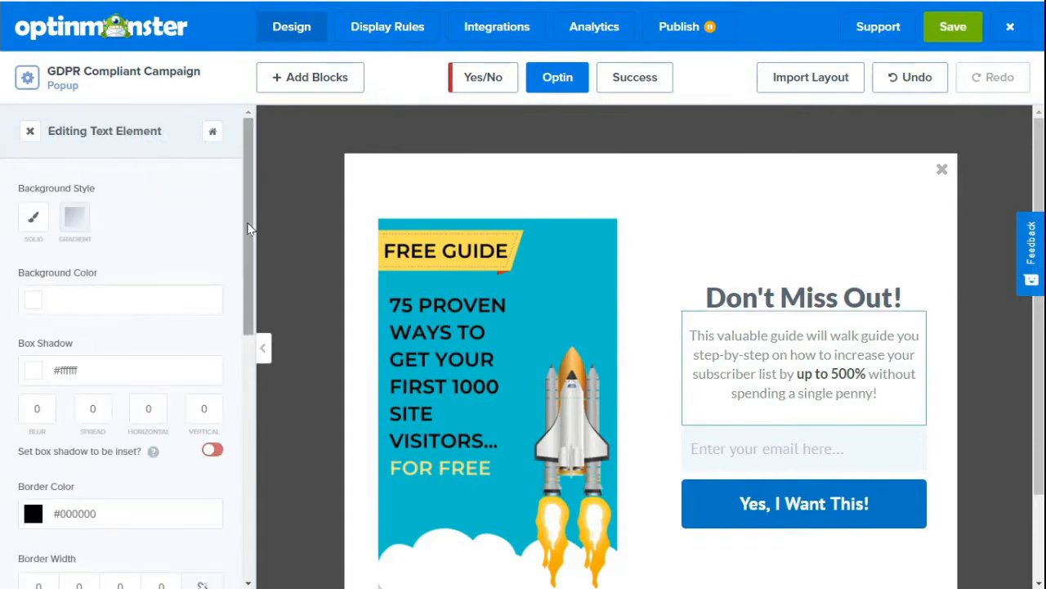
click(249, 222)
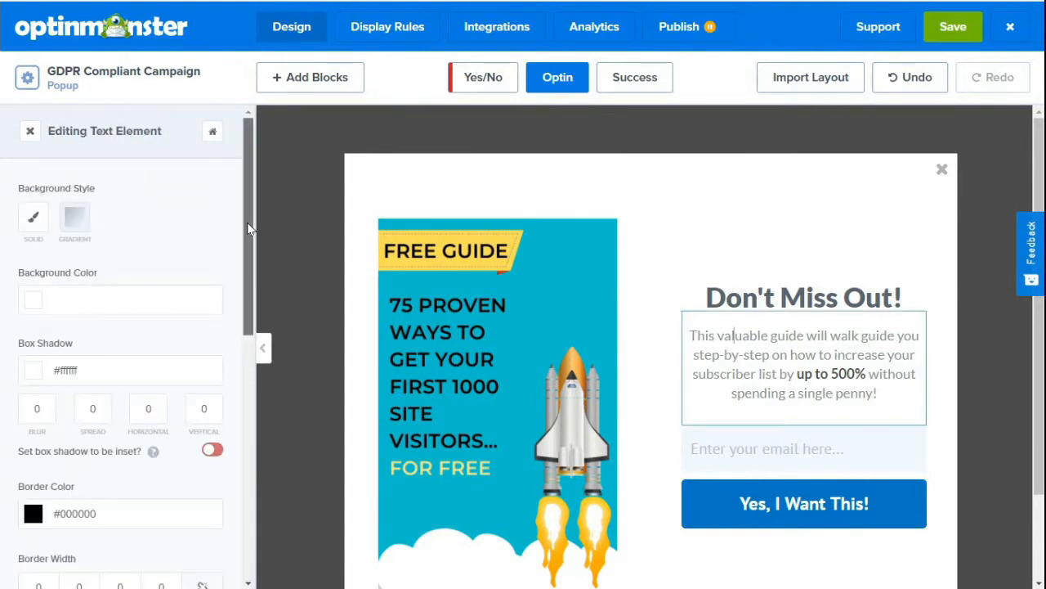
Add a text block above the email field and replace its text with "Limited Time Offer".
click(288, 81)
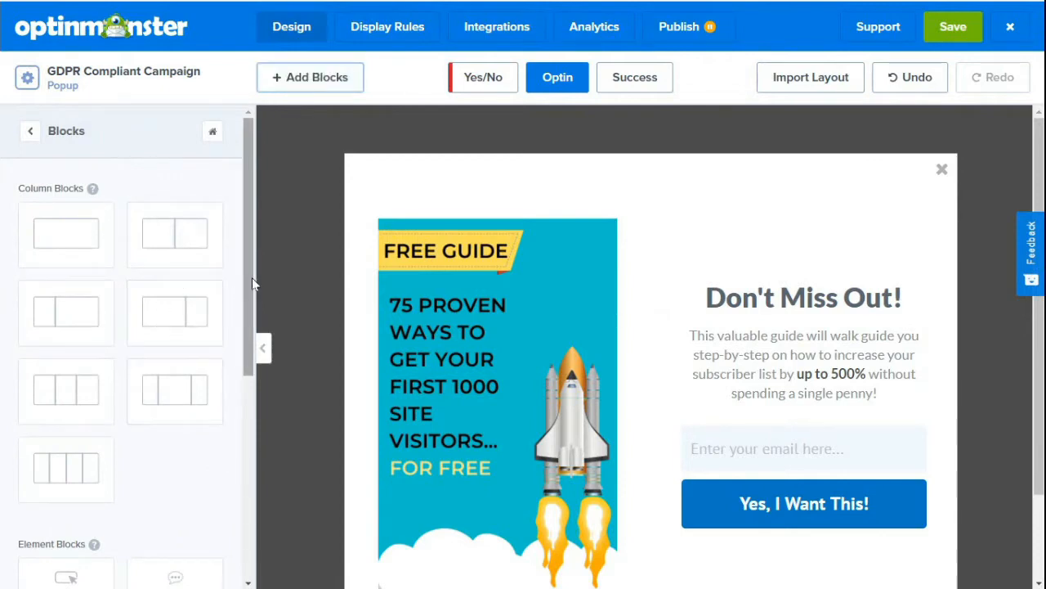
drag(251, 277, 257, 507)
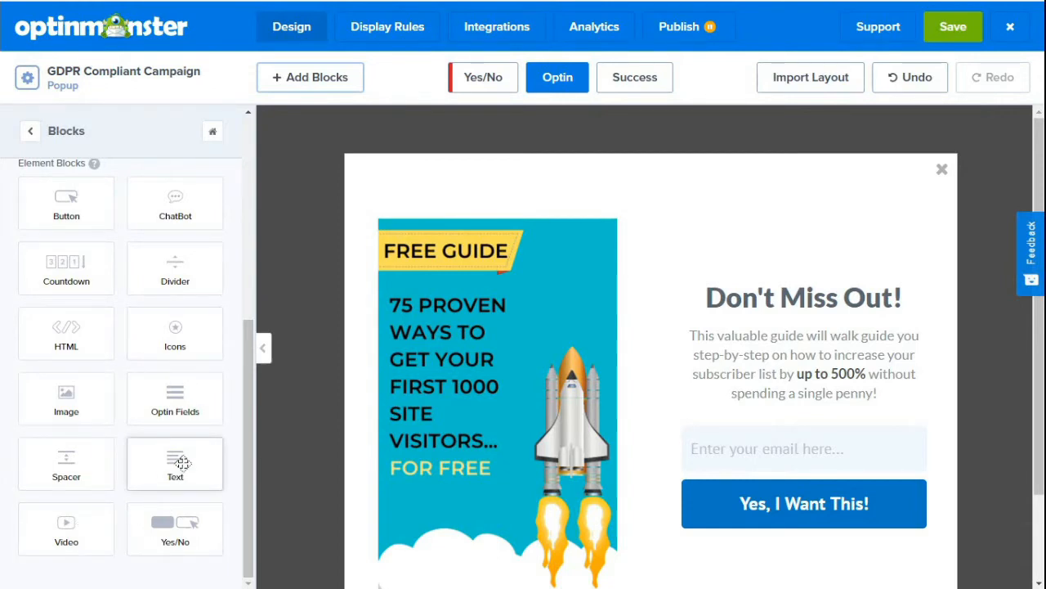
drag(181, 463, 779, 430)
triple_click(778, 430)
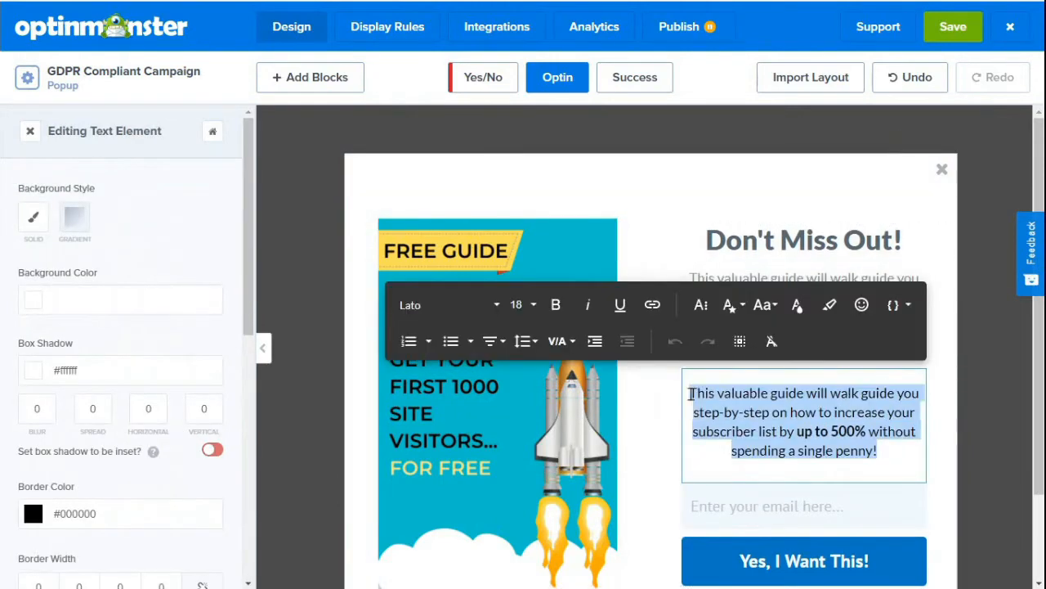
key(BackSpace)
text(Limited Time Offer)
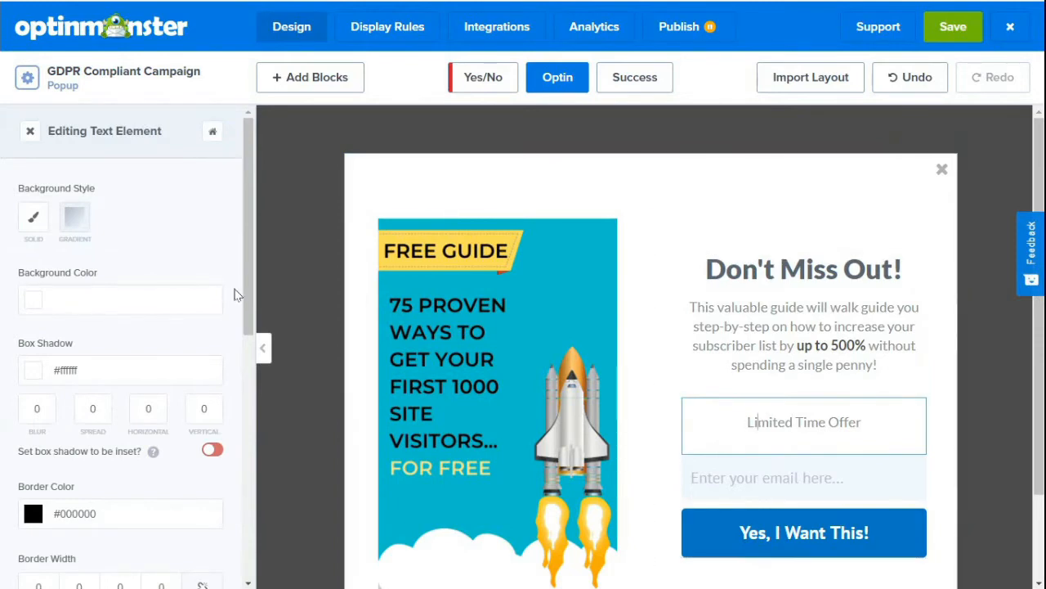
Set the top and bottom padding of the "Limited Time Offer" text block to 10 px each.
drag(248, 311, 248, 482)
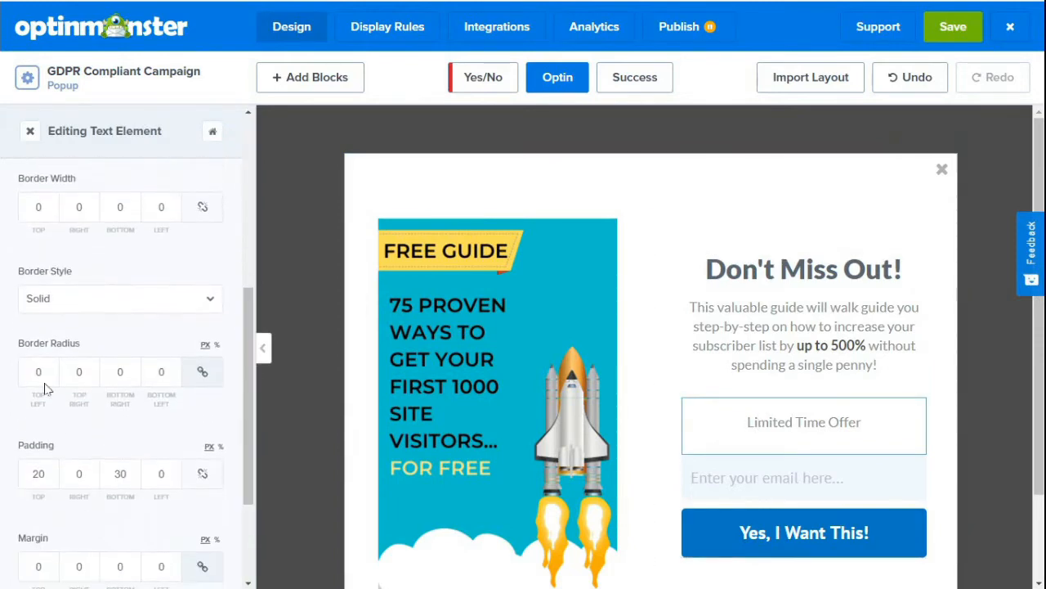
drag(47, 474, 5, 485)
text(10)
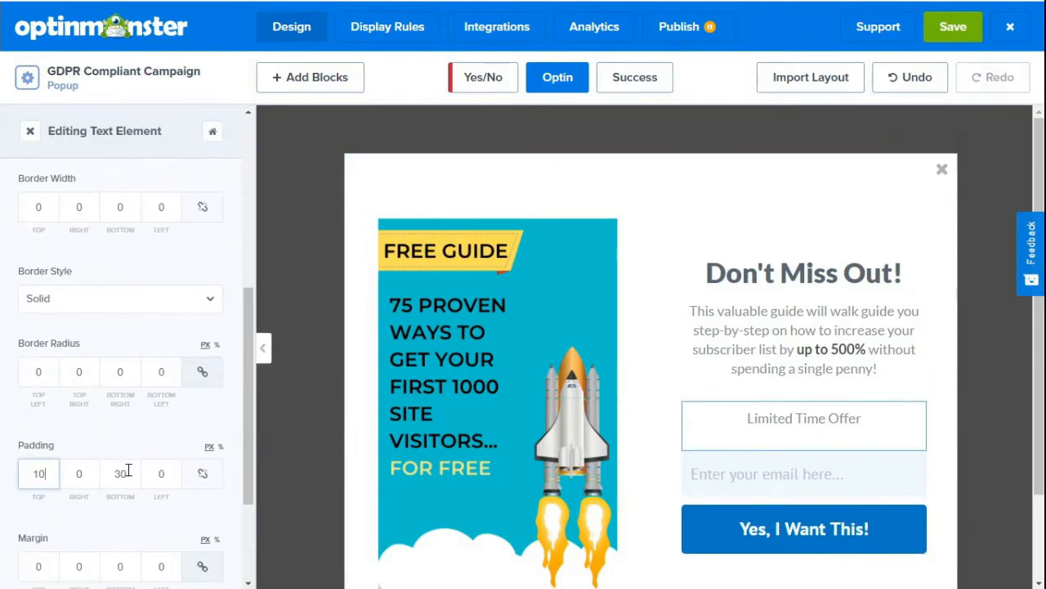
drag(126, 472, 76, 472)
text(10)
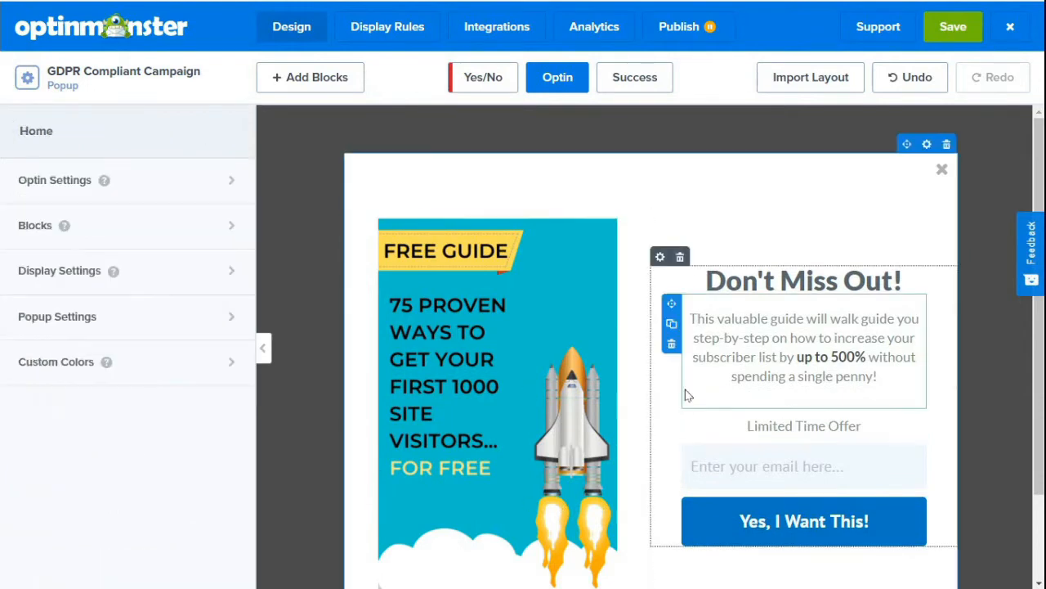
Change the background color of the "Yes, I Want This!" button to #c28700.
click(709, 526)
drag(255, 212, 256, 304)
click(28, 211)
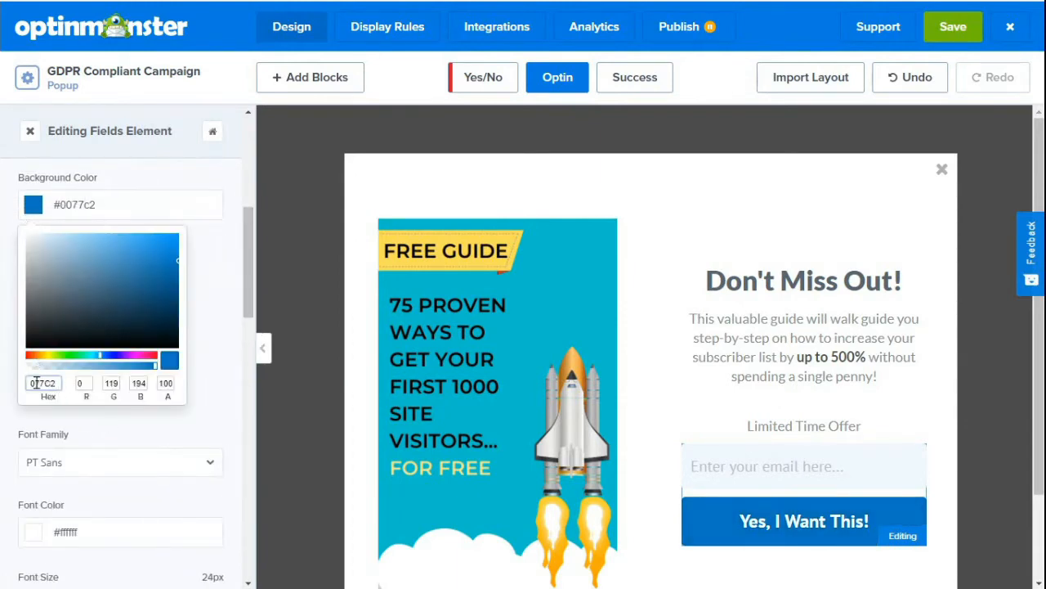
key(Delete)
key(Delete)
key(Delete)
key(Delete)
text(C28700)
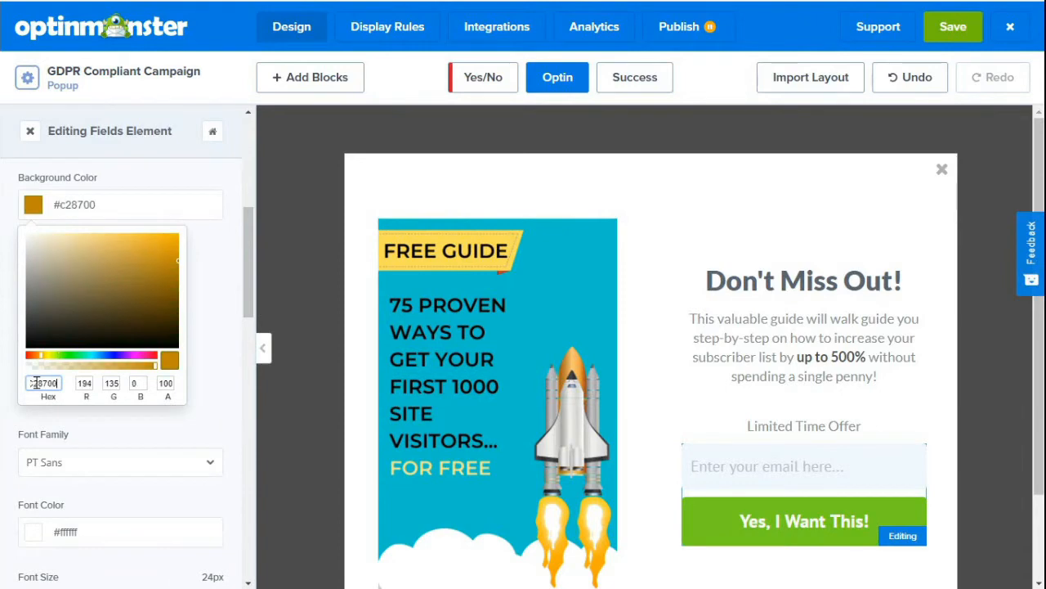
click(315, 404)
click(316, 404)
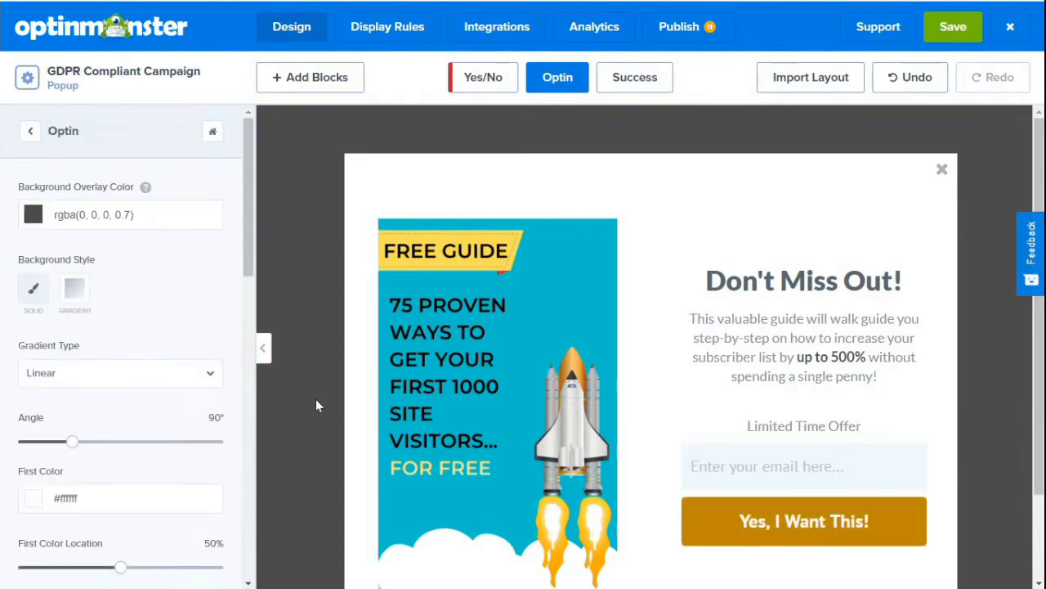
Add the Privacy field to the optin form and open its privacy text for editing.
click(30, 132)
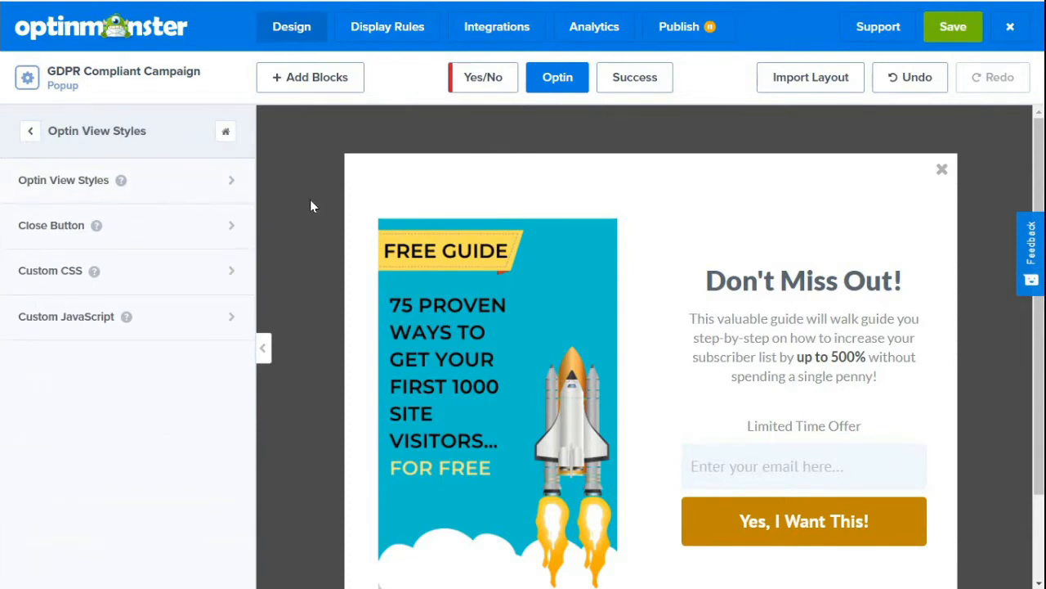
click(770, 472)
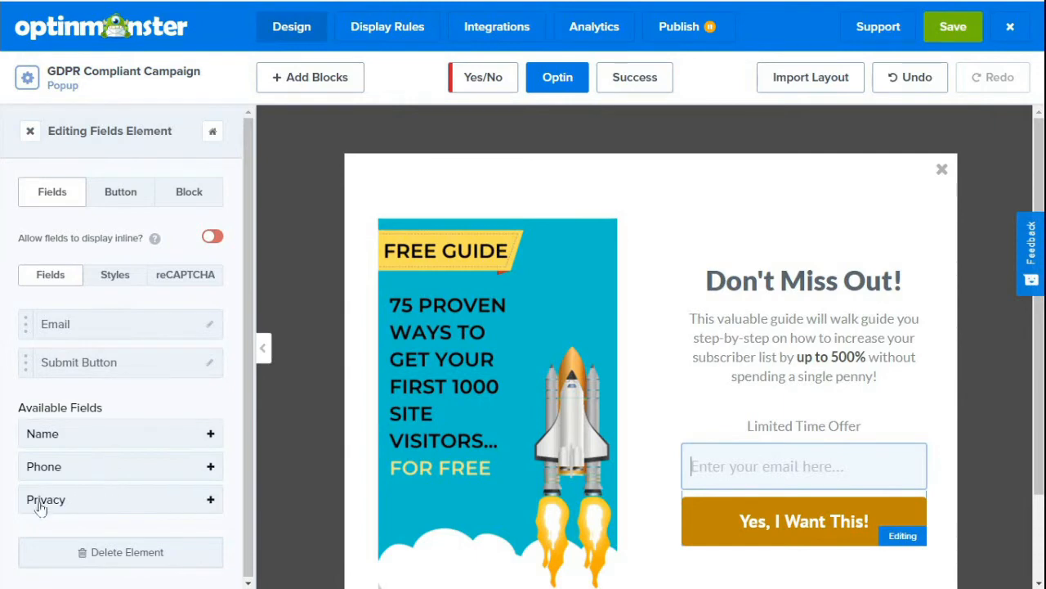
click(210, 501)
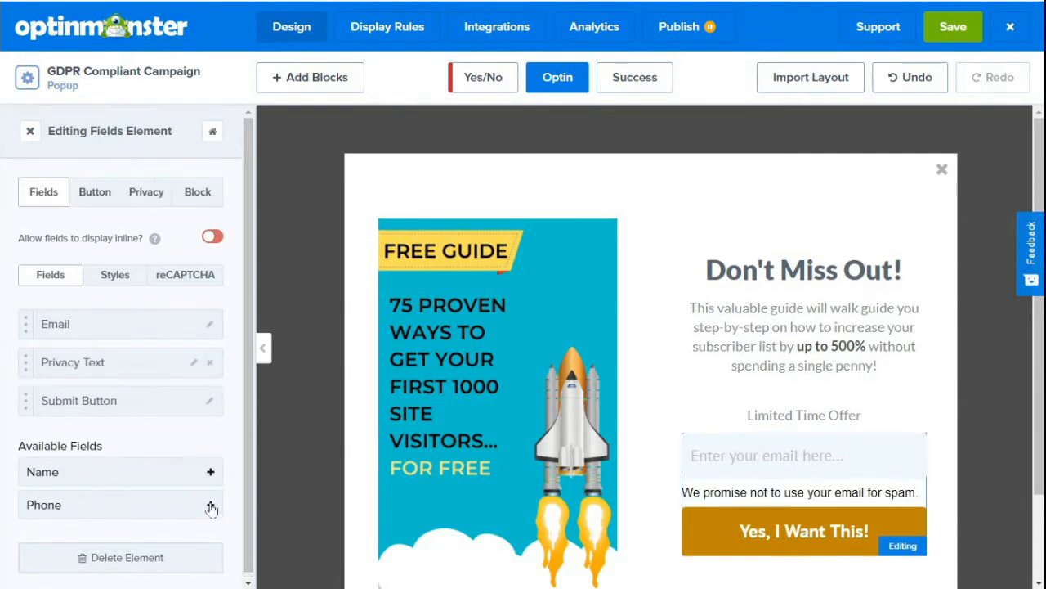
scroll(251, 445, down, 1)
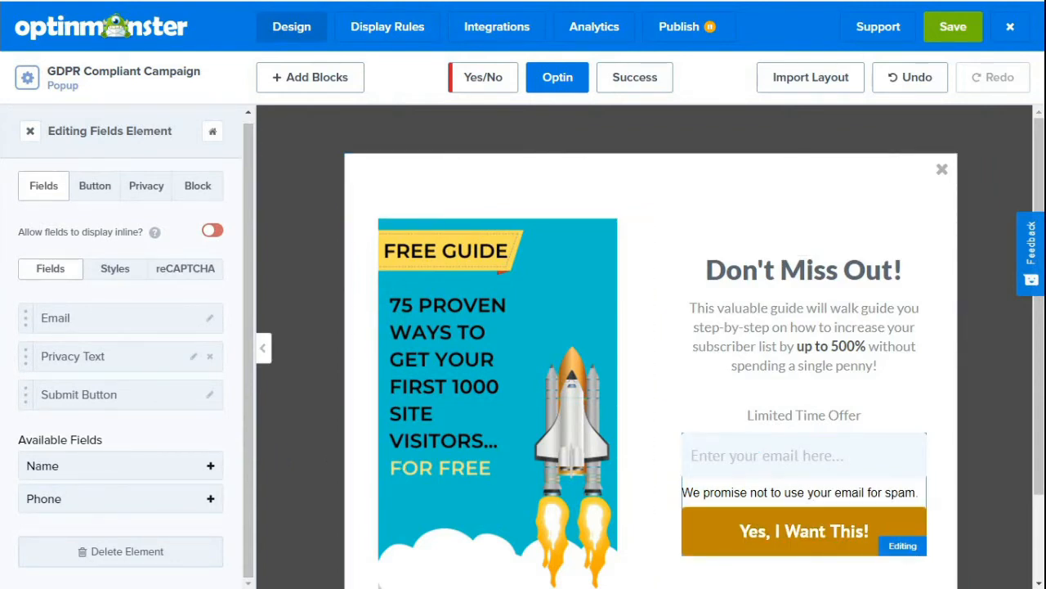
click(710, 493)
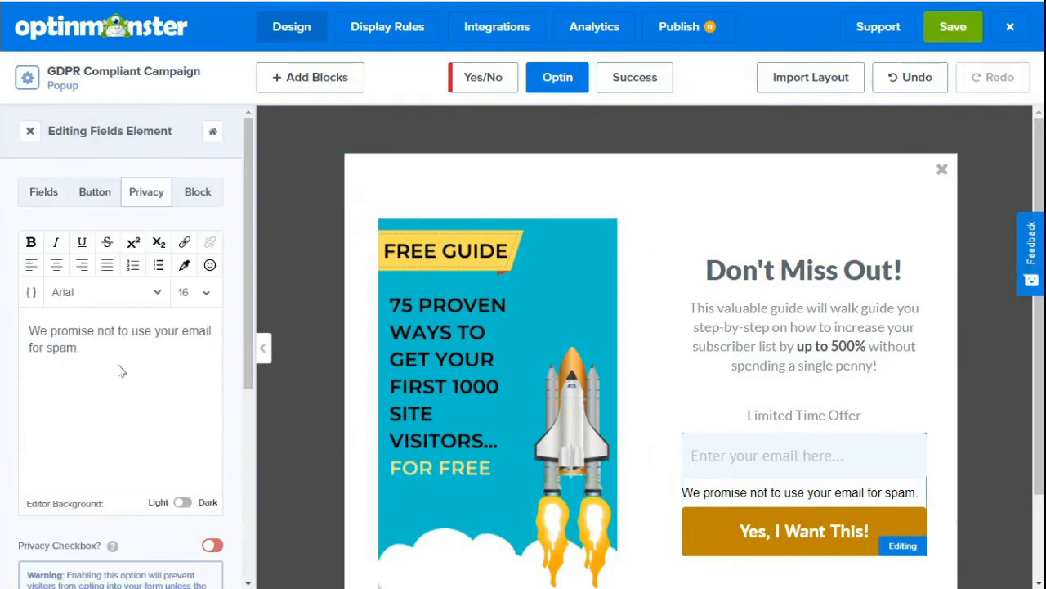
Enable the privacy checkbox and append "See our privacy statement." to the form's privacy text.
click(212, 546)
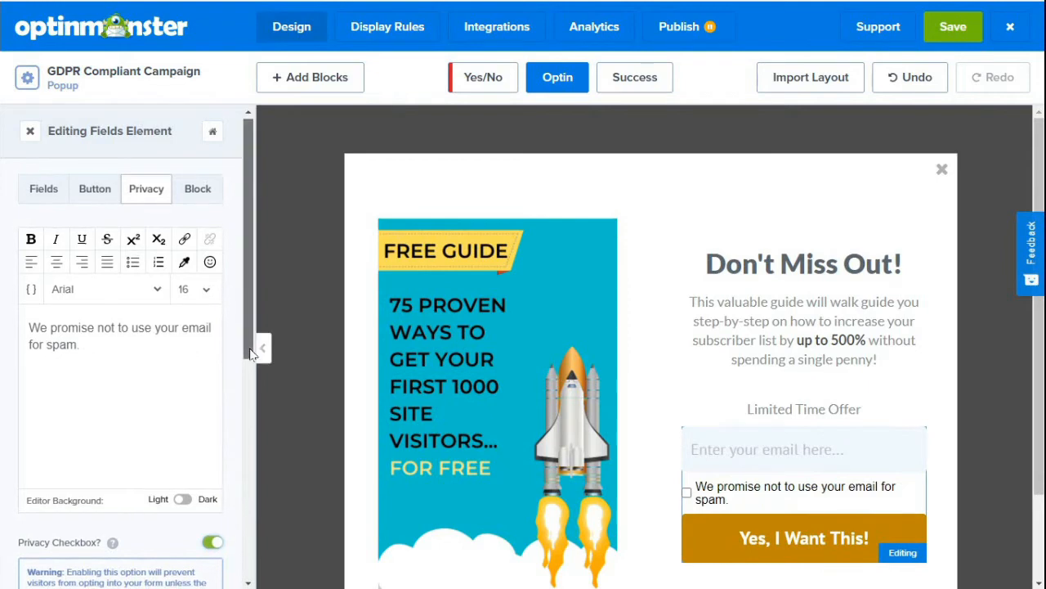
scroll(253, 367, down, 1)
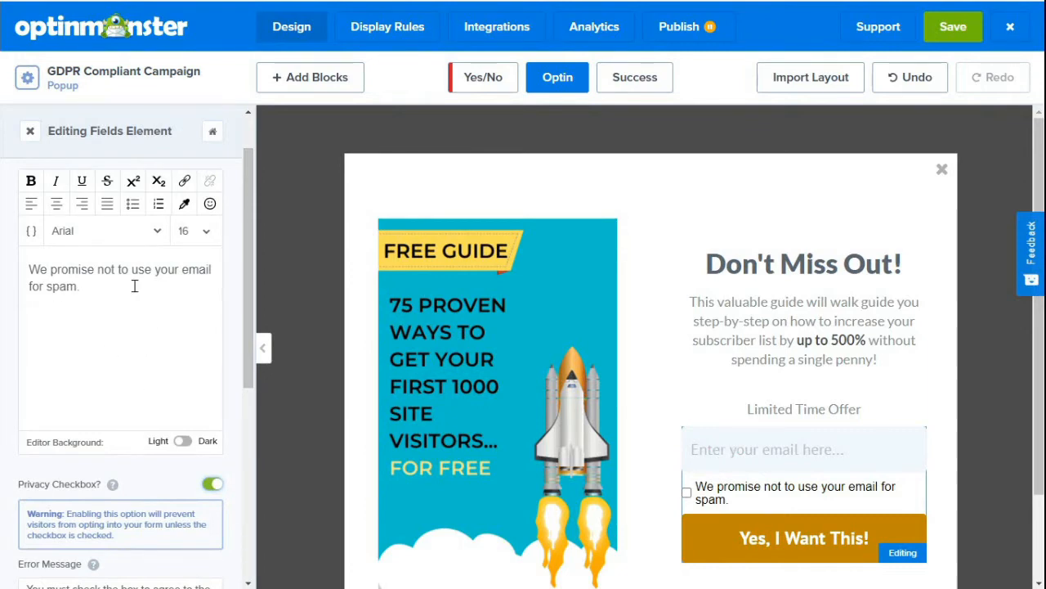
text(See our privacy statement.)
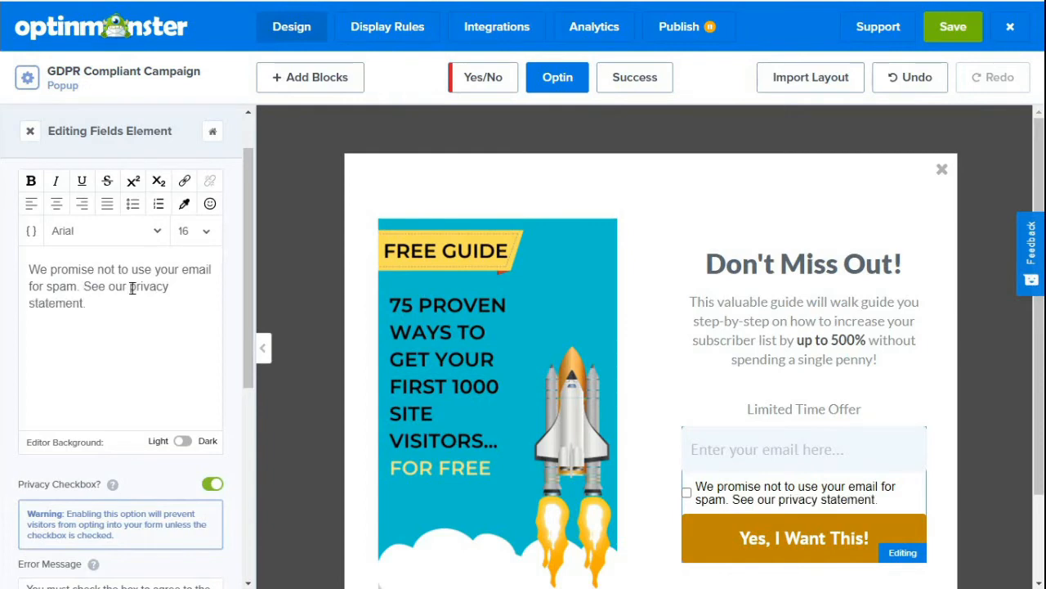
drag(130, 287, 86, 304)
click(185, 180)
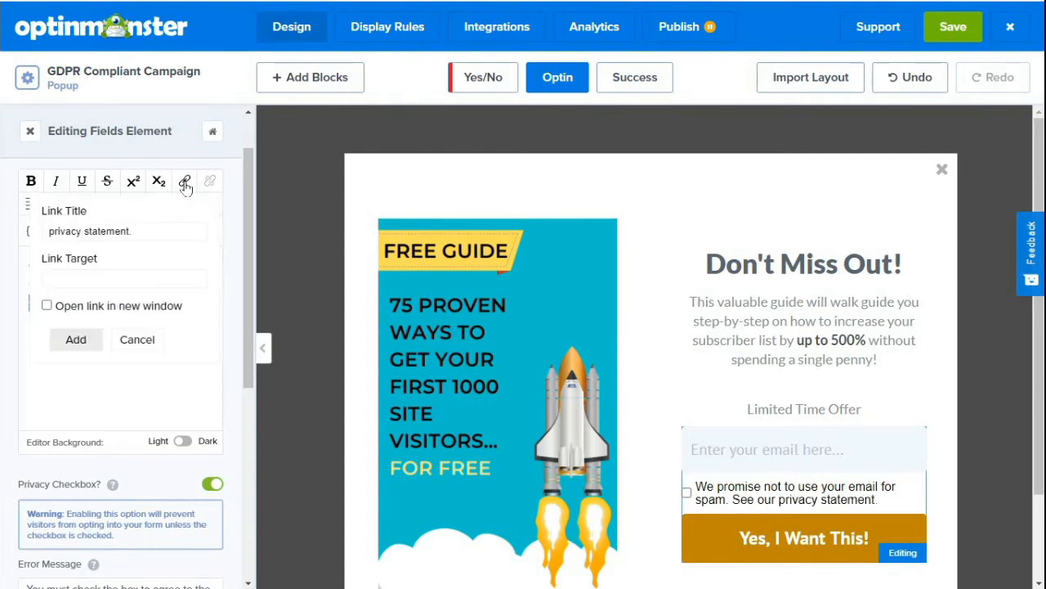
click(99, 277)
text(https://)
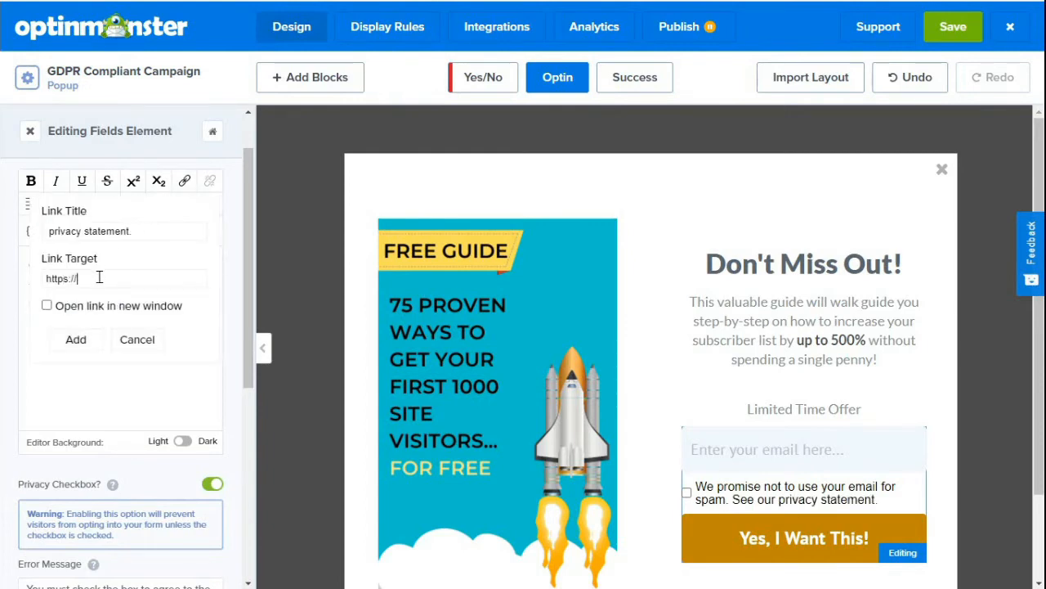
text(ourwebsite.com/privacy)
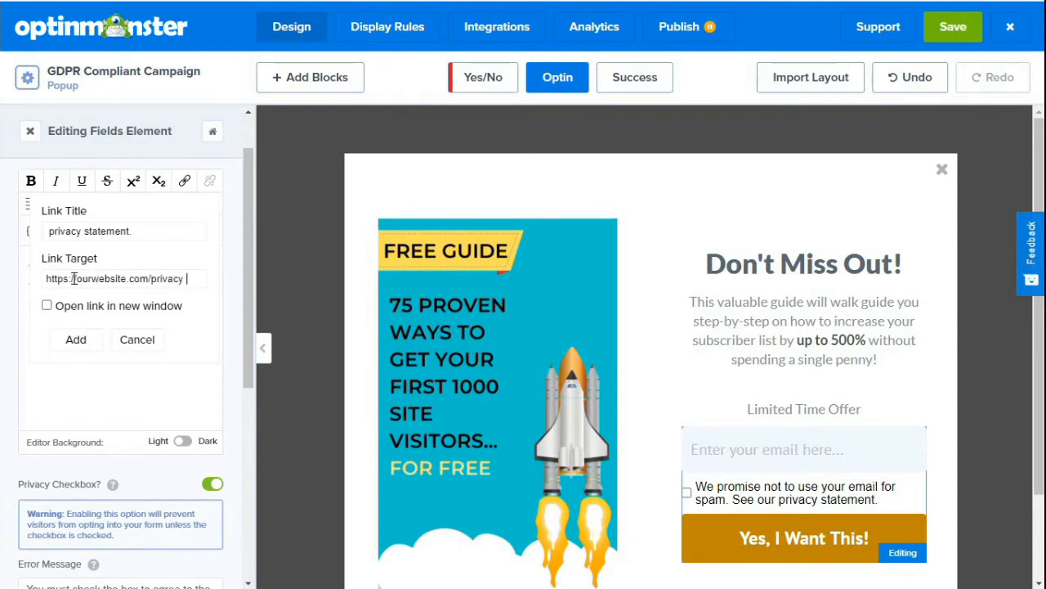
click(46, 305)
click(76, 339)
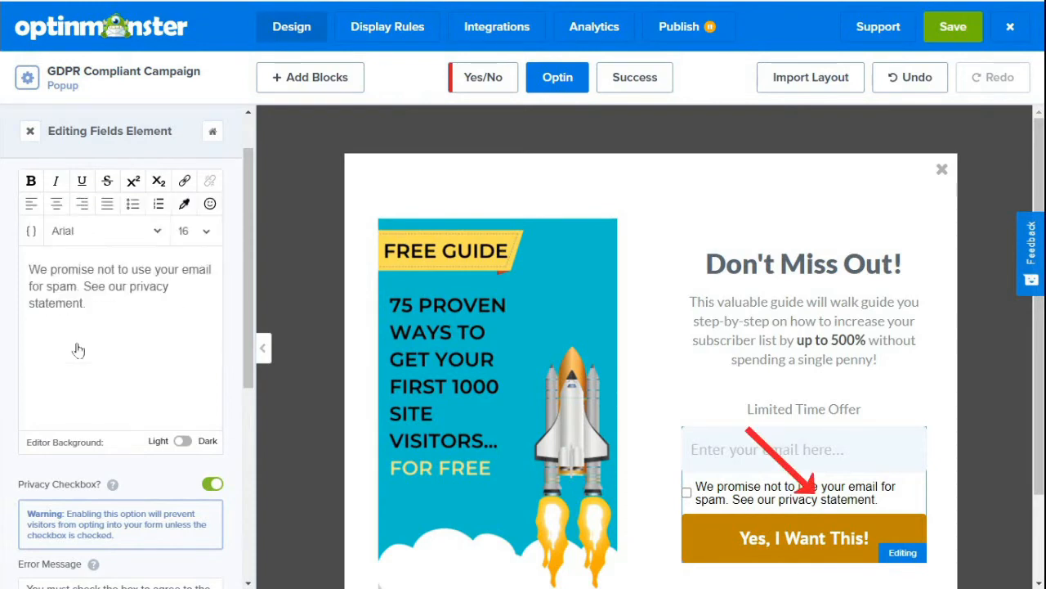
click(193, 336)
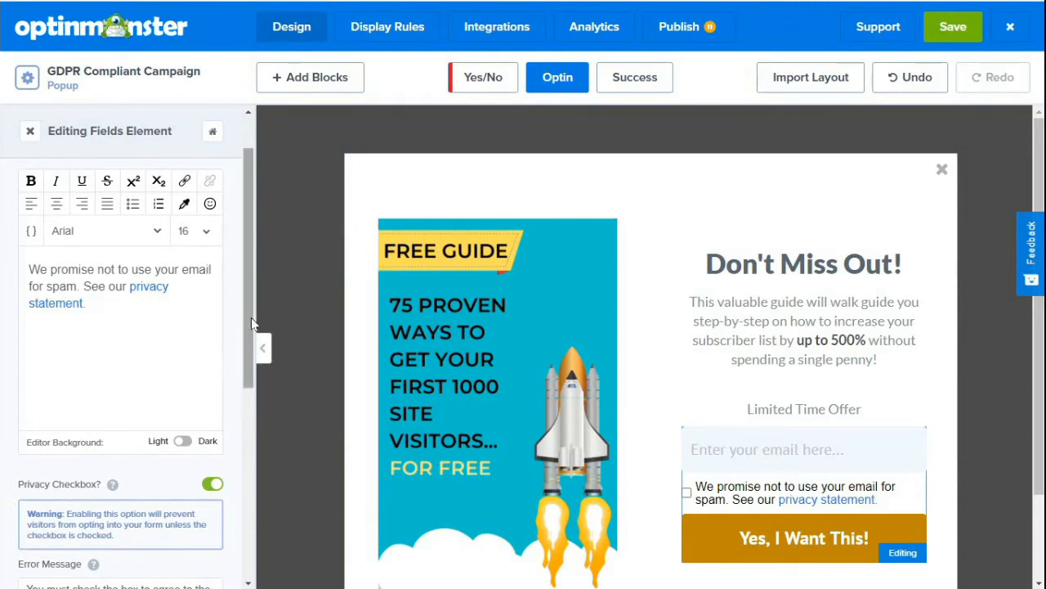
scroll(252, 339, down, 1)
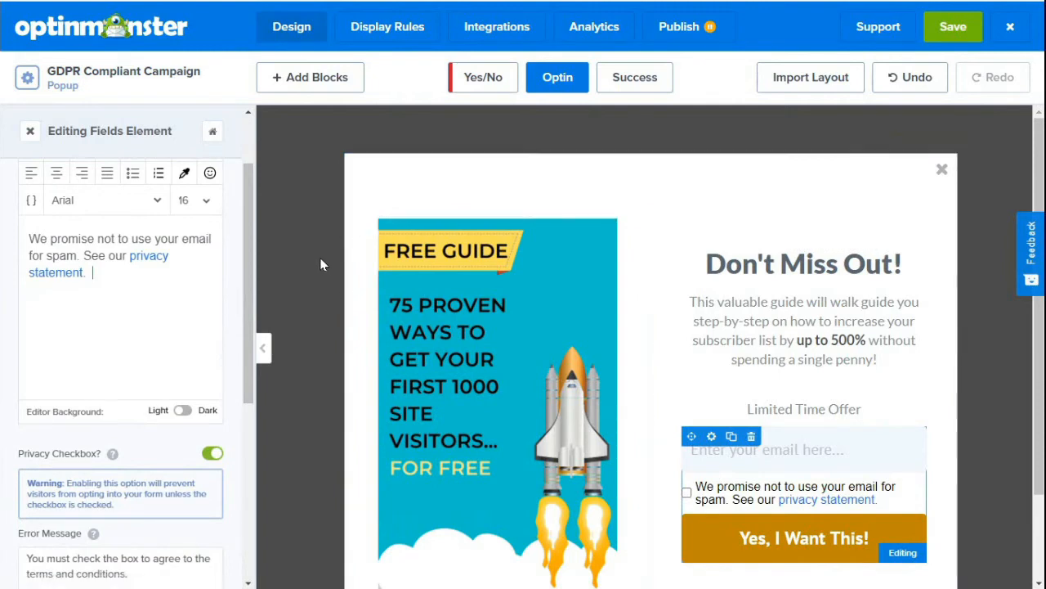
Set the default ruleset to show the Optin view when exit intent is detected on all devices.
click(317, 182)
click(372, 37)
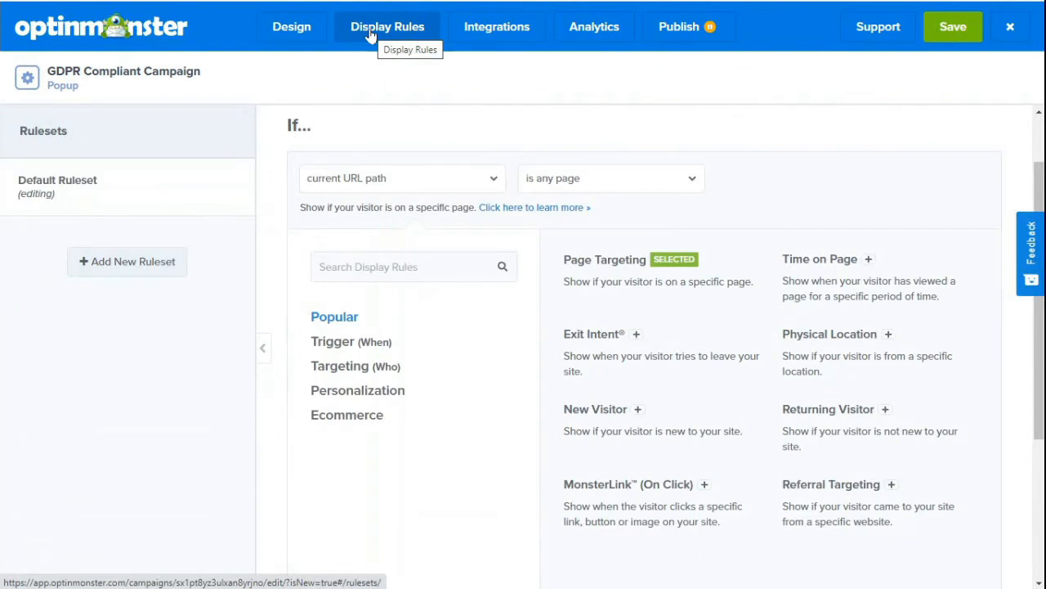
click(582, 340)
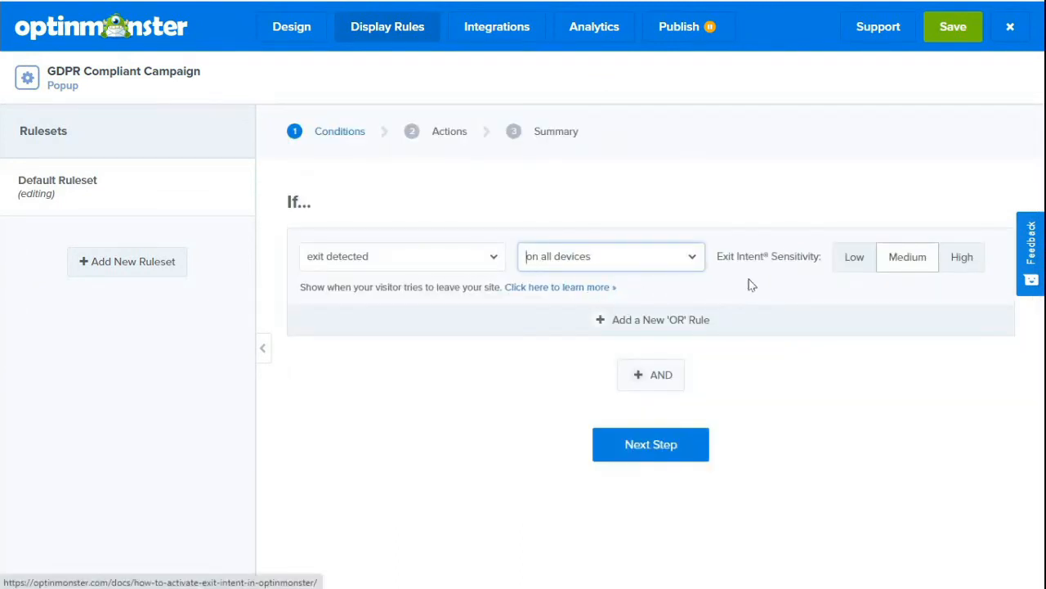
click(679, 455)
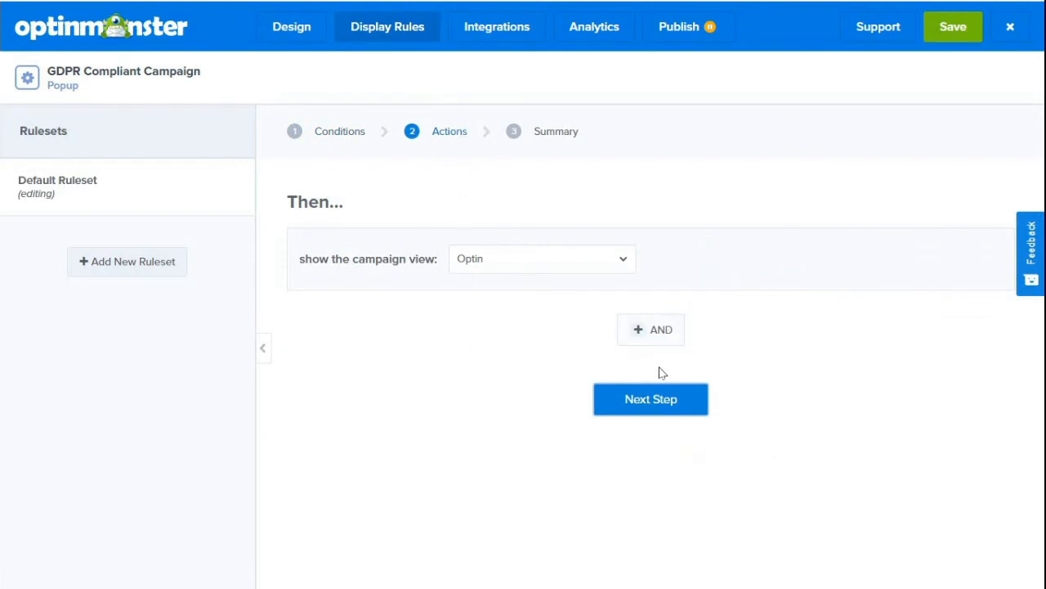
click(646, 403)
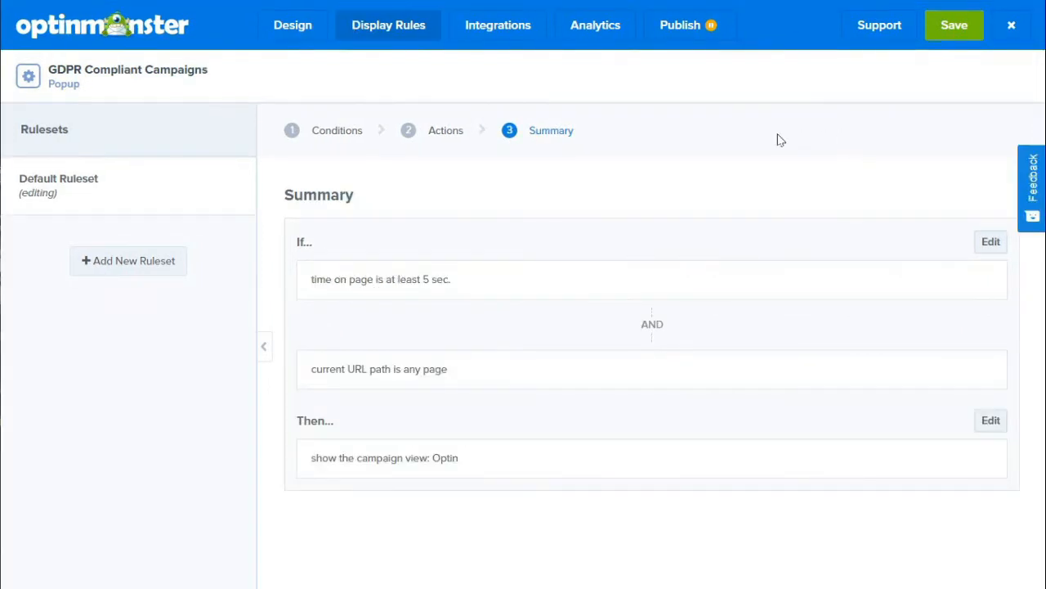
Save the GDPR campaign and set its publish status to Publish.
click(955, 31)
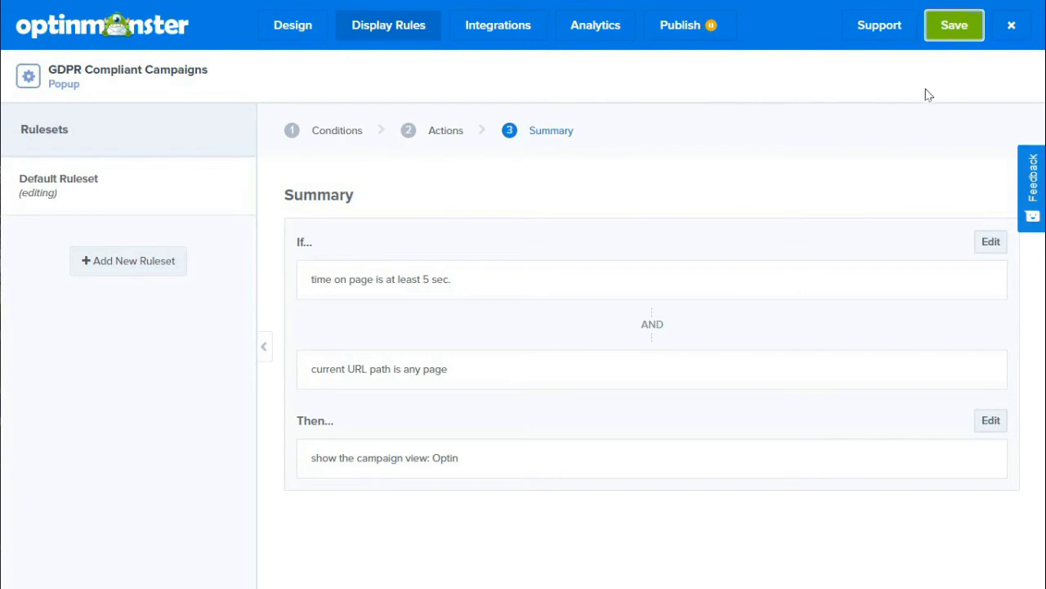
click(683, 36)
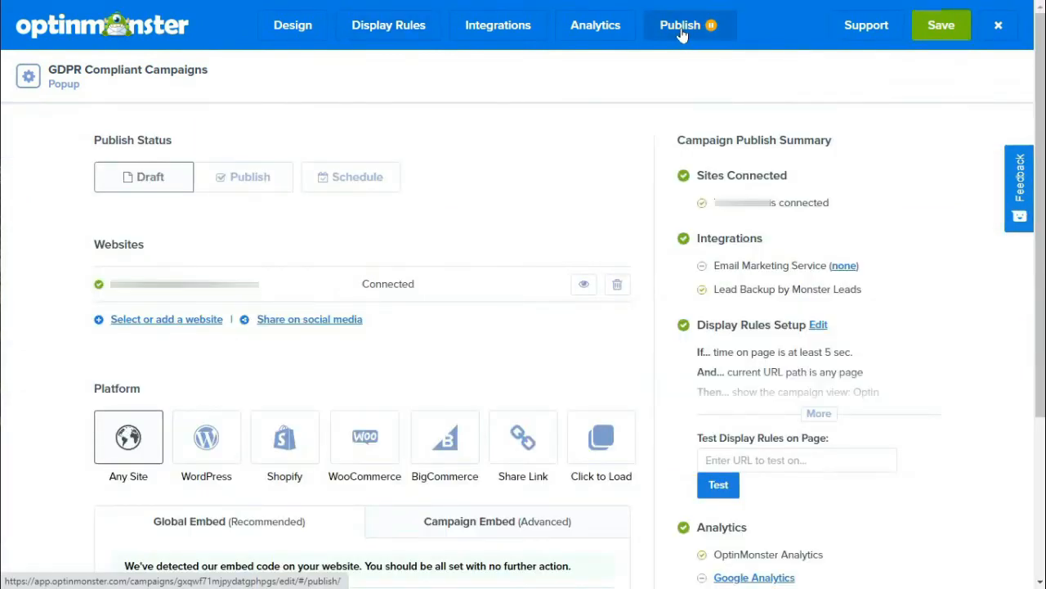
click(241, 176)
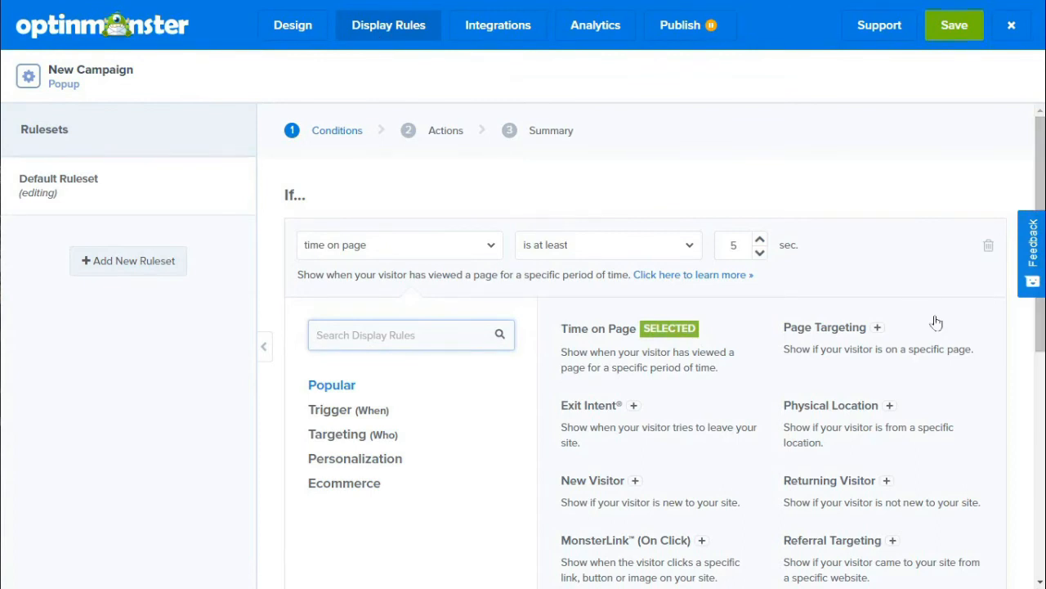
Replace New Campaign's time-on-page condition with visitor's location is in an EU country, showing the Optin view.
click(883, 406)
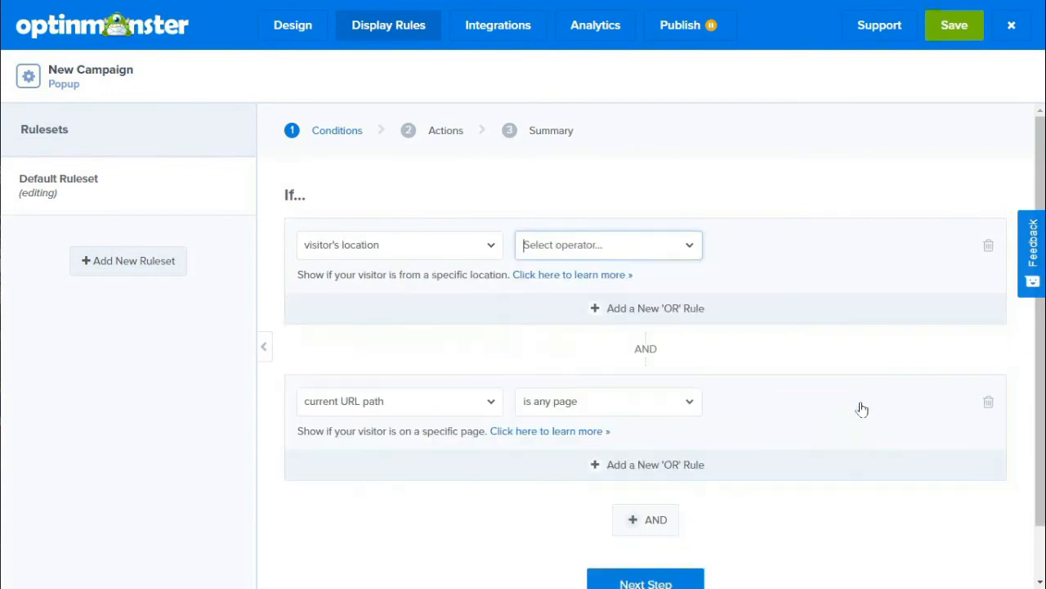
click(697, 250)
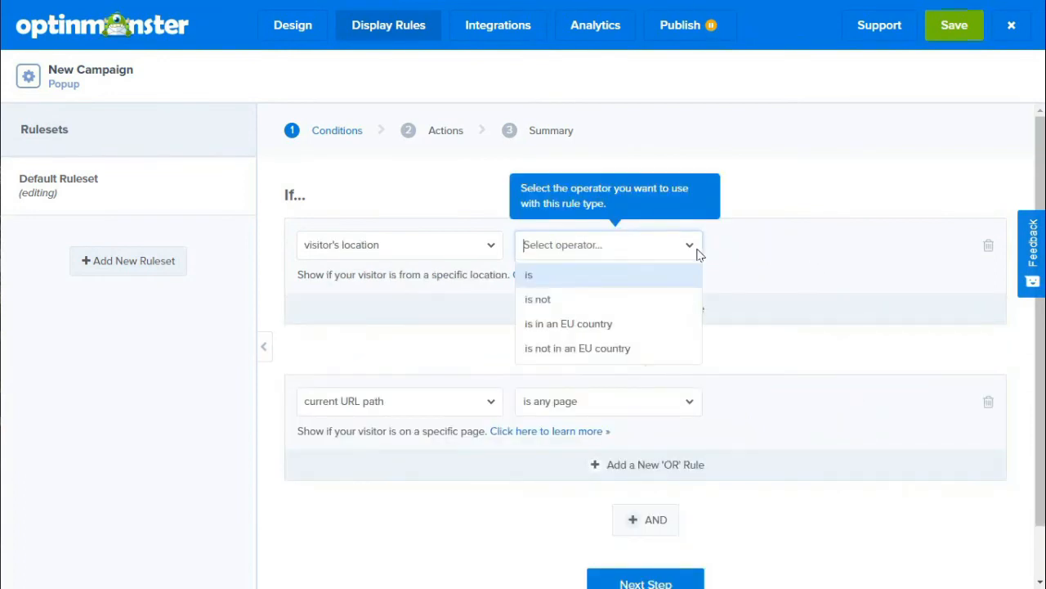
click(608, 329)
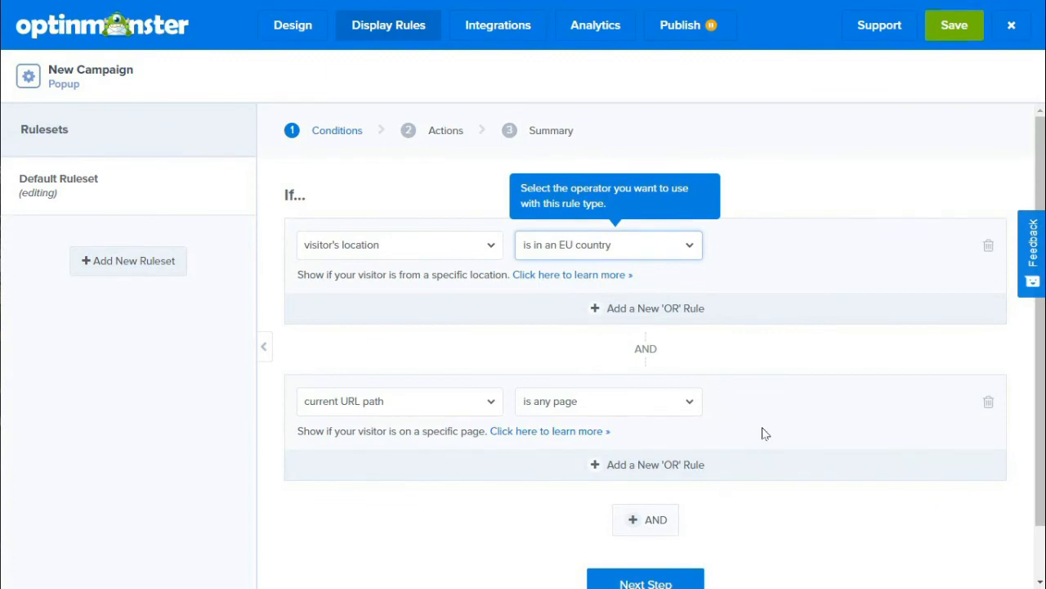
scroll(764, 431, down, 1)
click(645, 527)
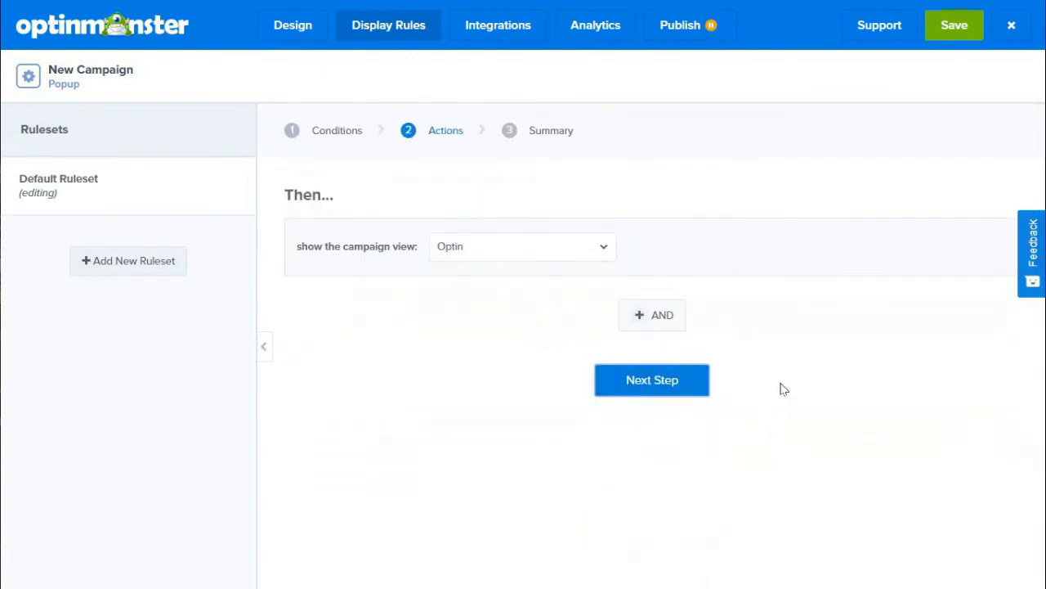
click(646, 382)
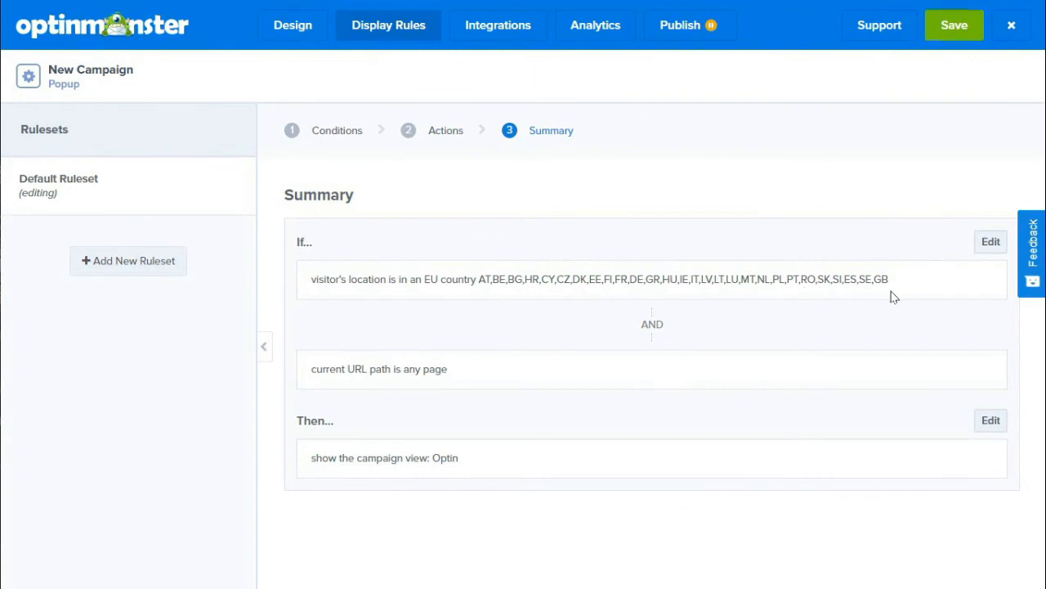
Save New Campaign's display rules, then set its publish status to Publish and save it.
click(948, 28)
click(662, 29)
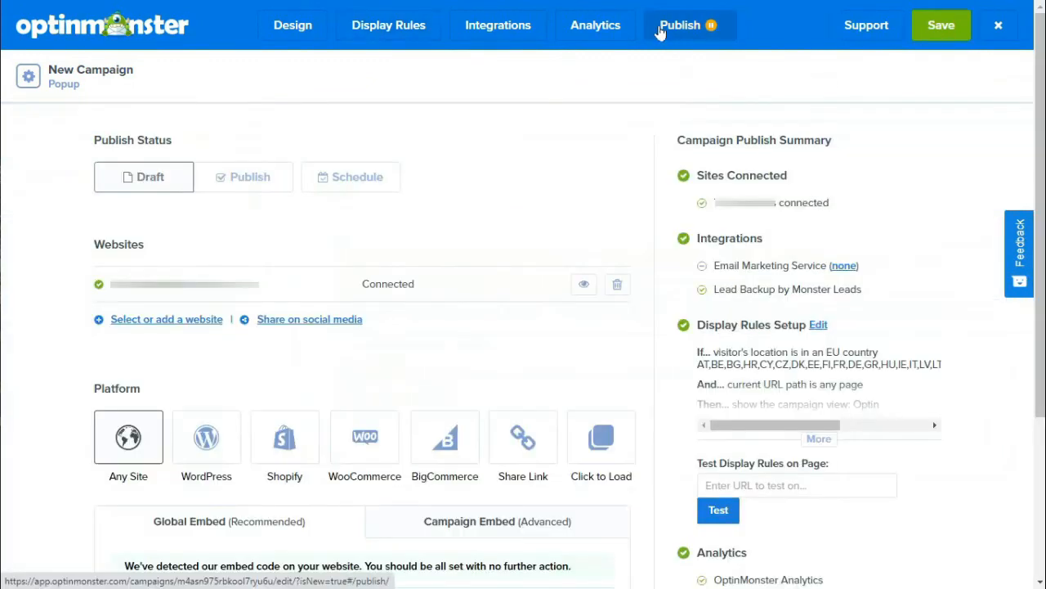
click(244, 178)
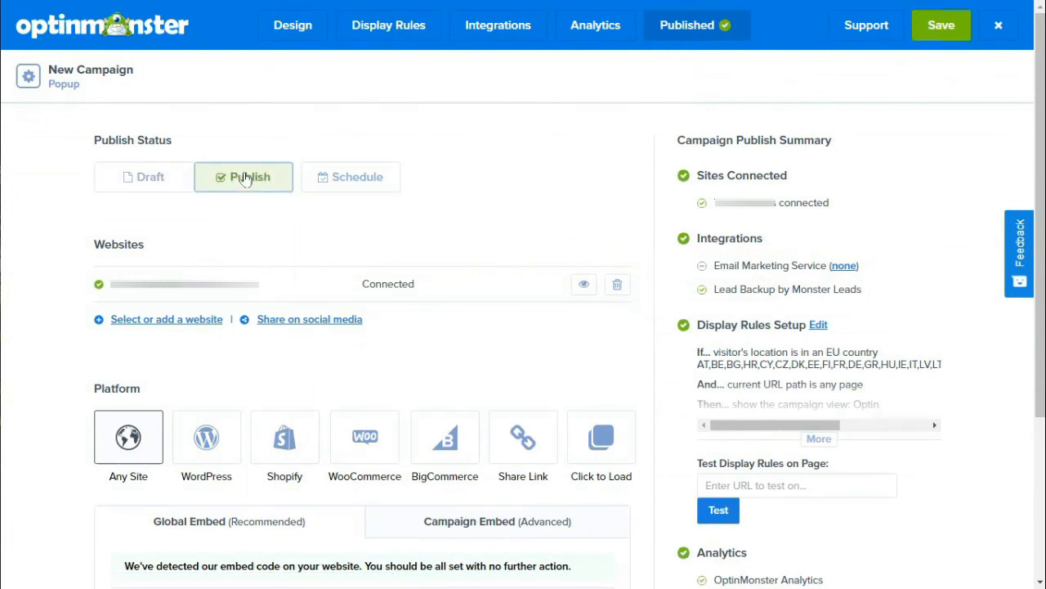
click(928, 36)
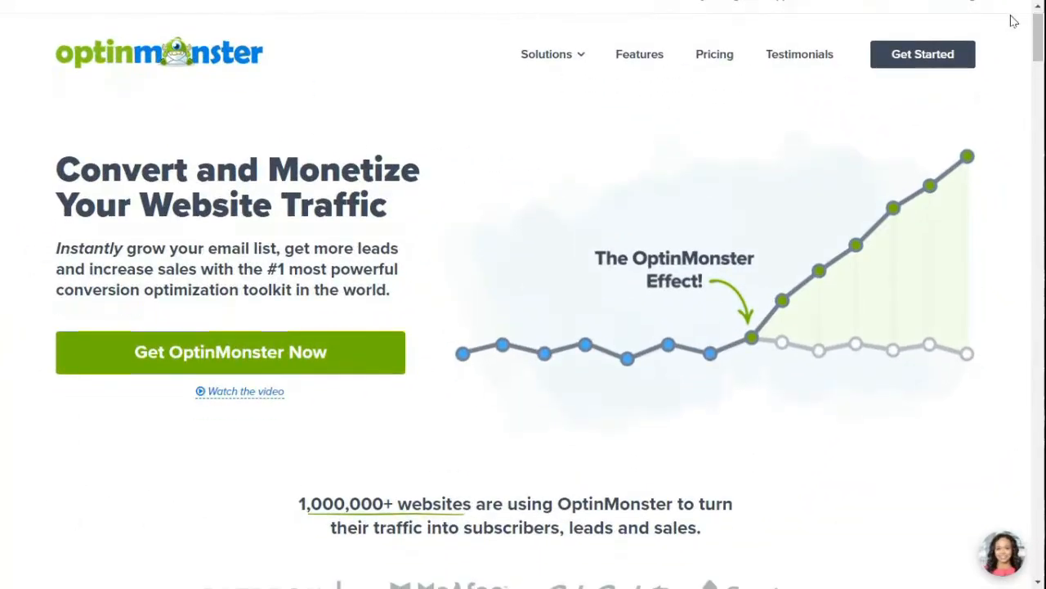
scroll(1013, 21, down, 3)
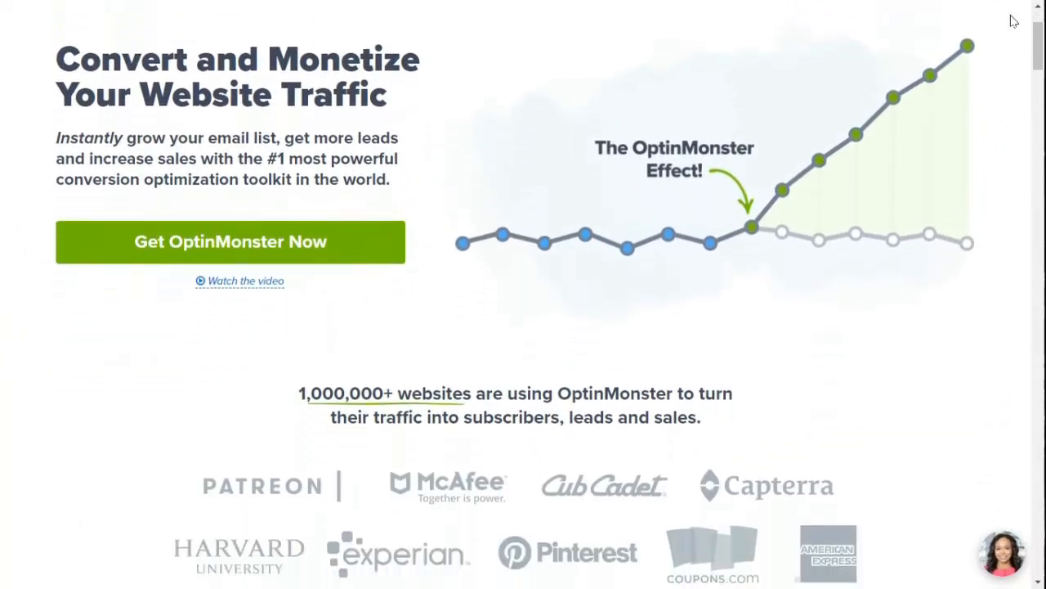
scroll(1013, 21, down, 5)
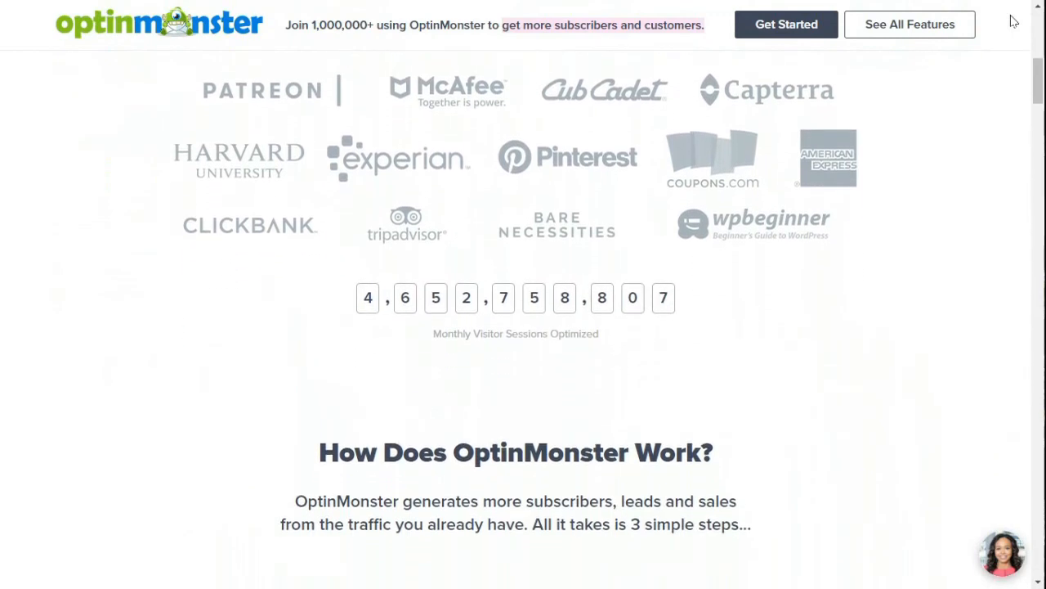
scroll(1013, 22, down, 5)
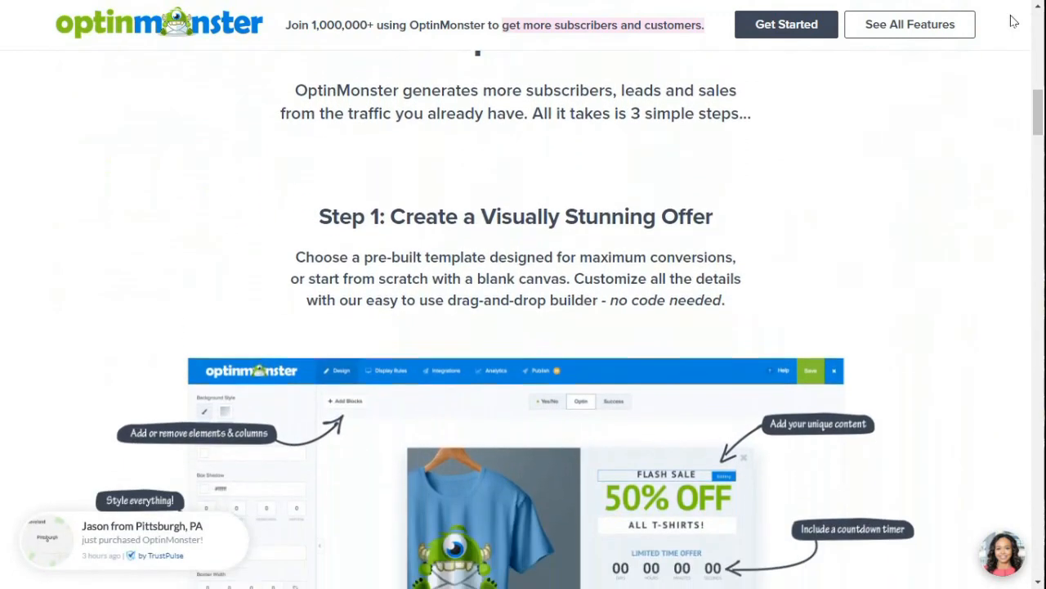
scroll(1014, 22, down, 5)
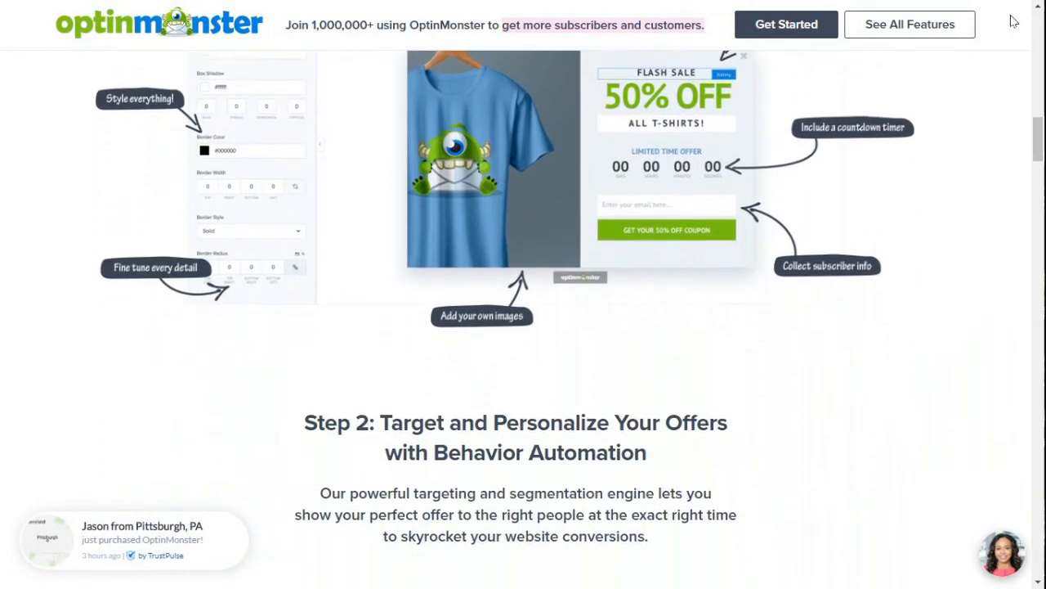
scroll(1014, 21, down, 5)
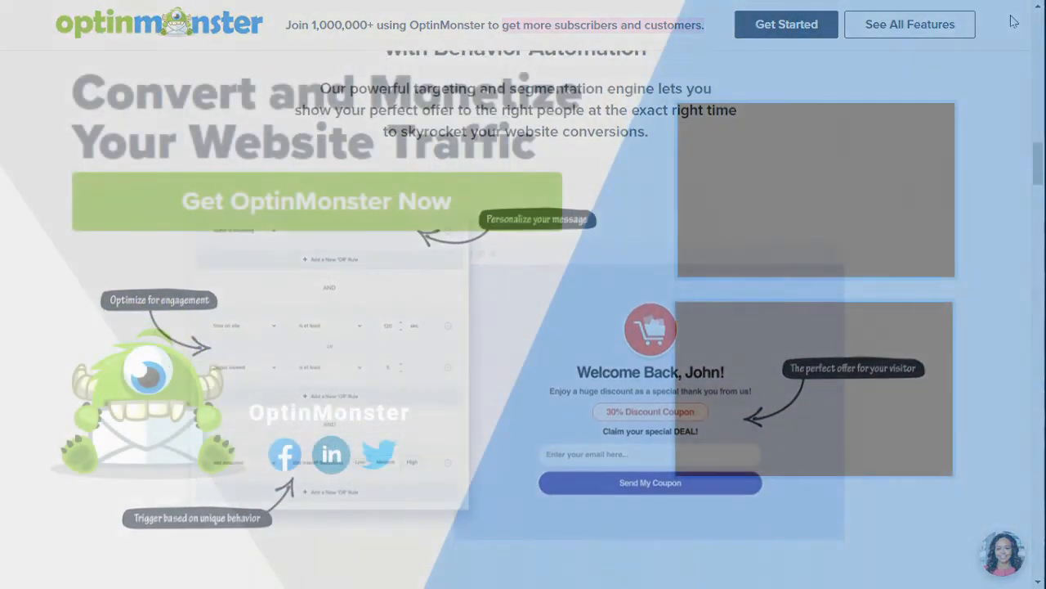